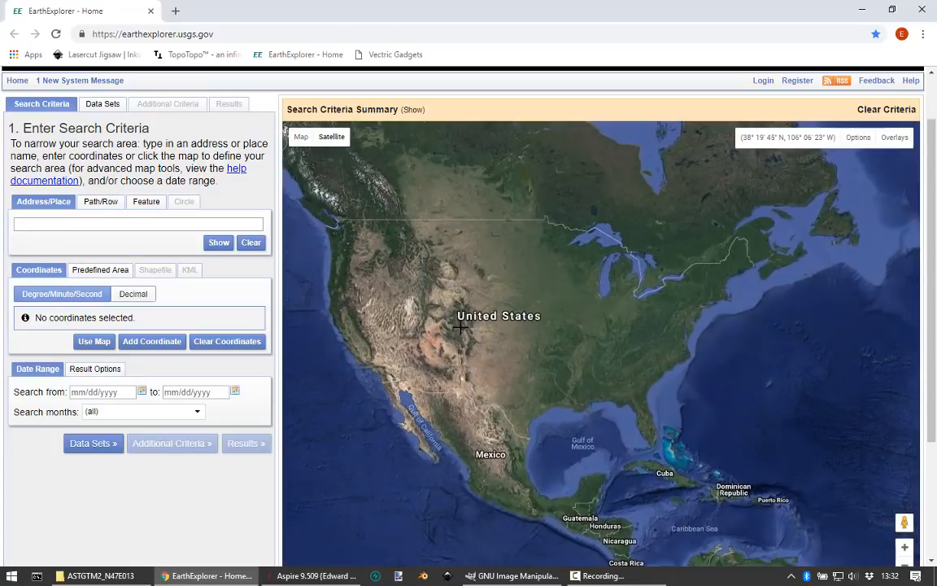
Step: Define a four-corner polygon search area on the map around Fillmore, Utah, using the Path/Row polygon option
{"action": "scroll", "coordinate": [330, 271], "scroll_direction": "up", "scroll_amount": 1}
{"action": "scroll", "coordinate": [327, 273], "scroll_direction": "up", "scroll_amount": 1}
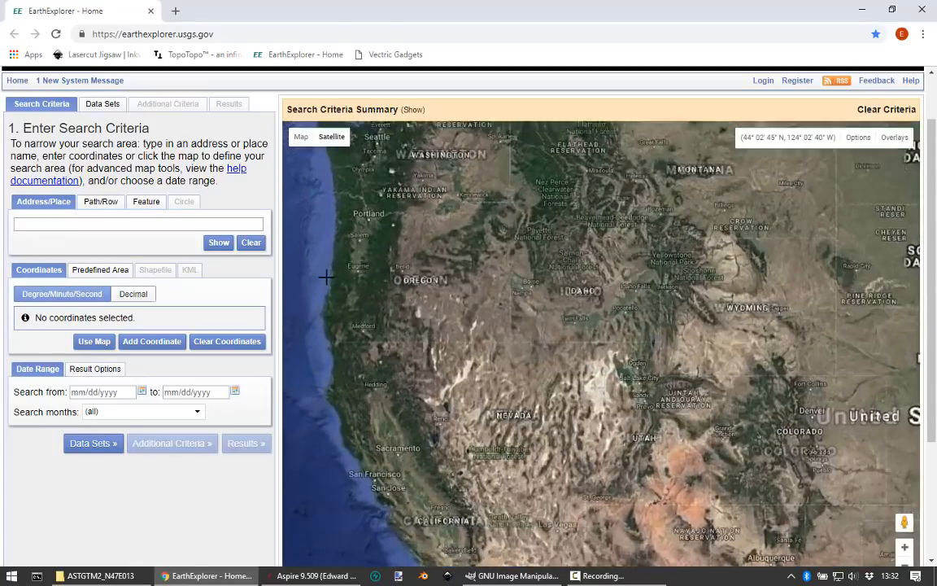
{"action": "scroll", "coordinate": [326, 275], "scroll_direction": "down", "scroll_amount": 1}
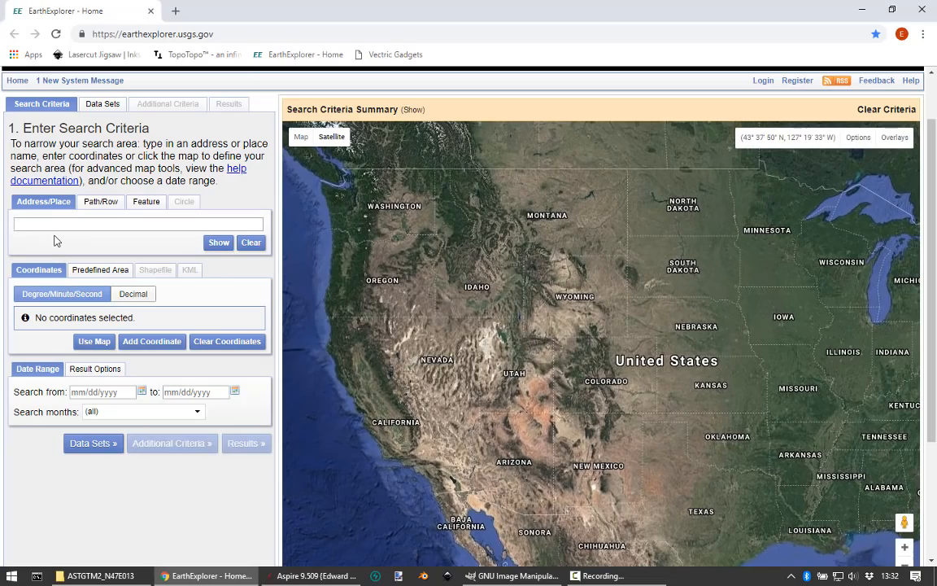
{"action": "scroll", "coordinate": [496, 374], "scroll_direction": "up", "scroll_amount": 4}
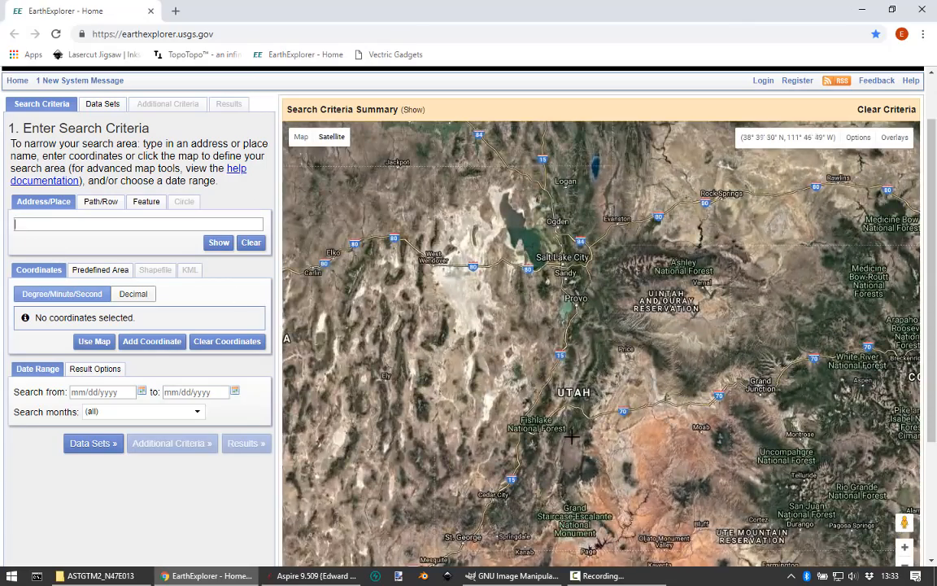
{"action": "scroll", "coordinate": [571, 437], "scroll_direction": "down", "scroll_amount": 1}
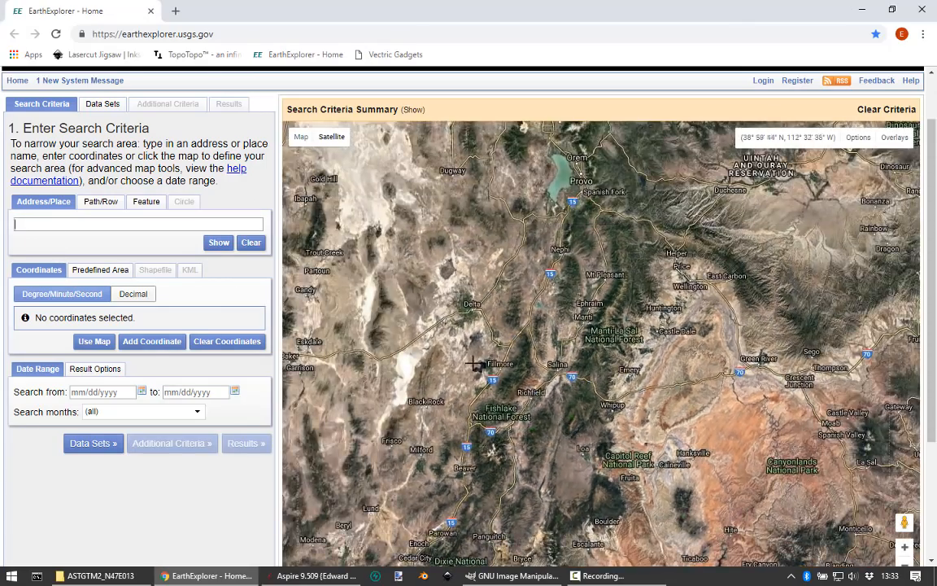
{"action": "left_click", "coordinate": [102, 203]}
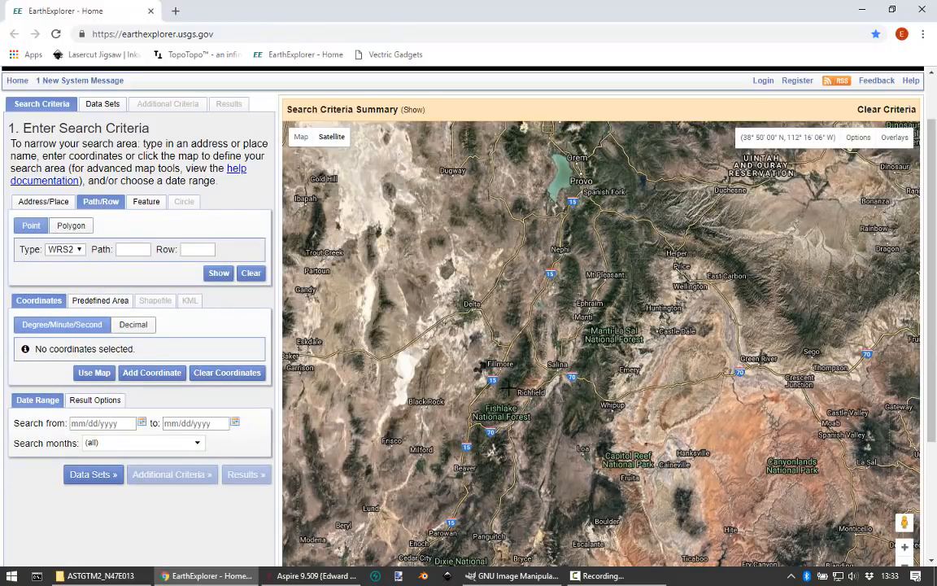
{"action": "left_click", "coordinate": [78, 227]}
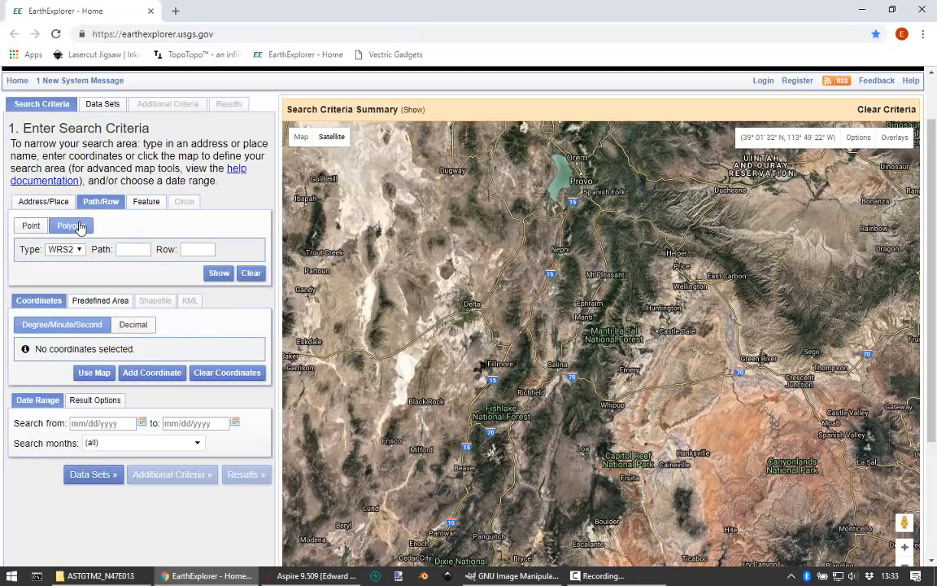
{"action": "left_click", "coordinate": [467, 354]}
{"action": "left_click", "coordinate": [470, 402]}
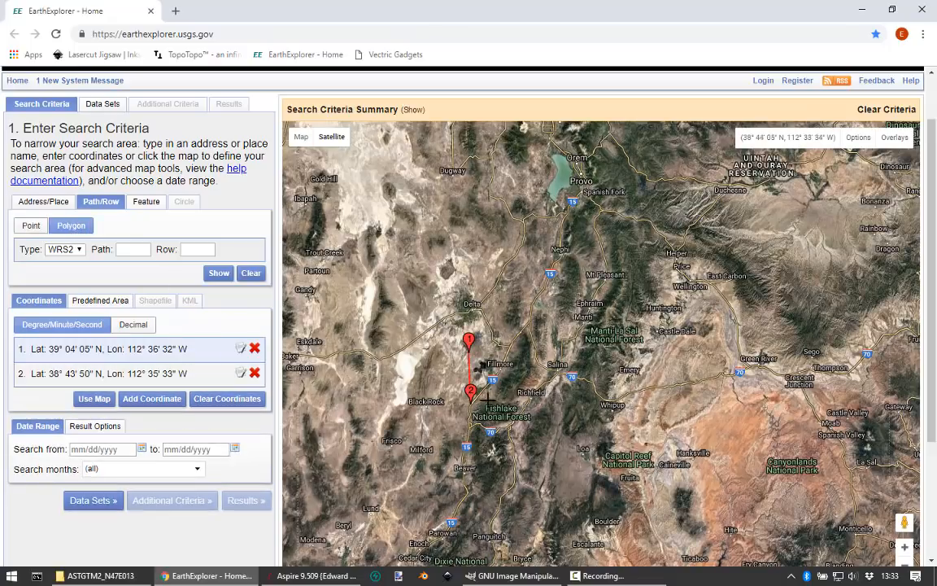
{"action": "left_click", "coordinate": [538, 402]}
{"action": "left_click", "coordinate": [537, 342]}
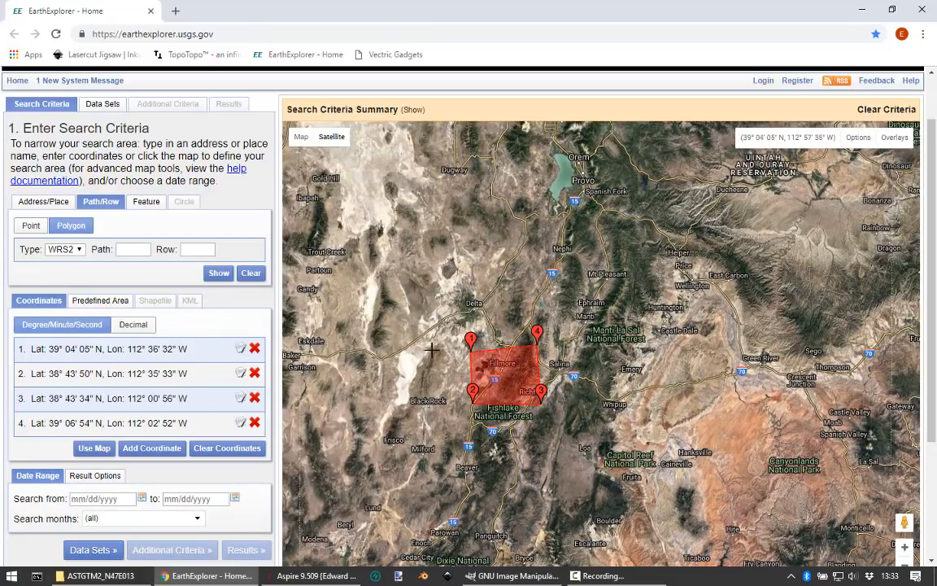
Step: Proceed to the data set selection for the outlined area and expand the Digital Elevation category
{"action": "scroll", "coordinate": [480, 374], "scroll_direction": "up", "scroll_amount": 1}
{"action": "scroll", "coordinate": [518, 366], "scroll_direction": "up", "scroll_amount": 1}
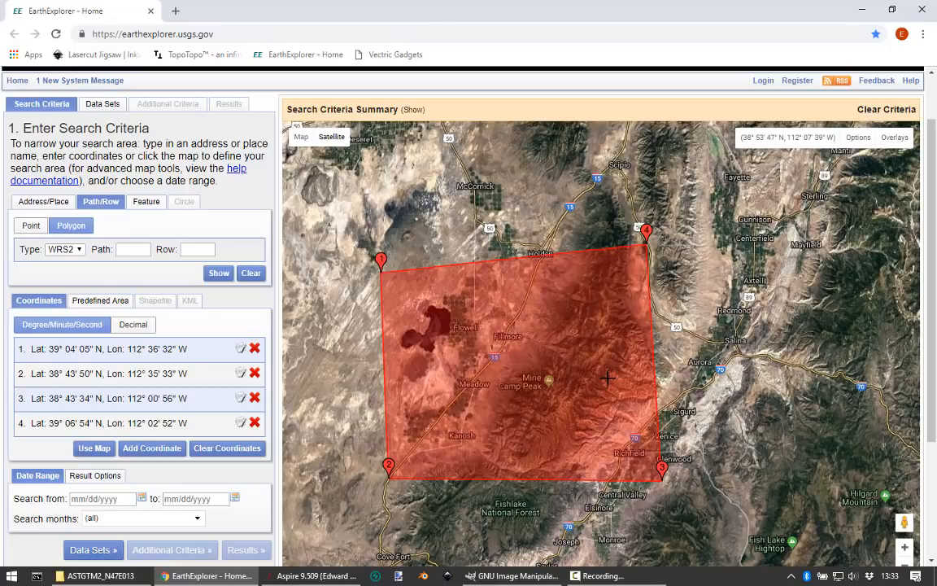
{"action": "left_click", "coordinate": [76, 553]}
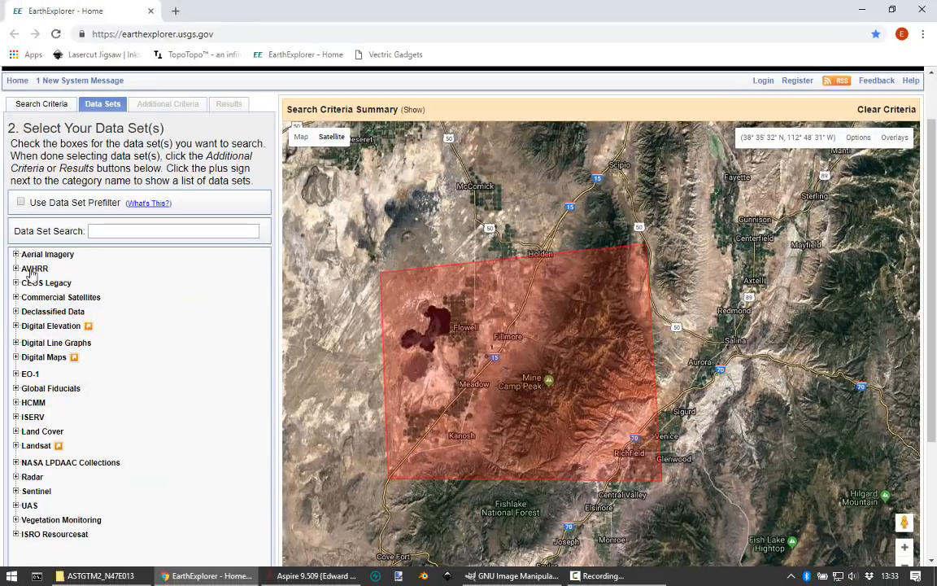
{"action": "left_click", "coordinate": [15, 325]}
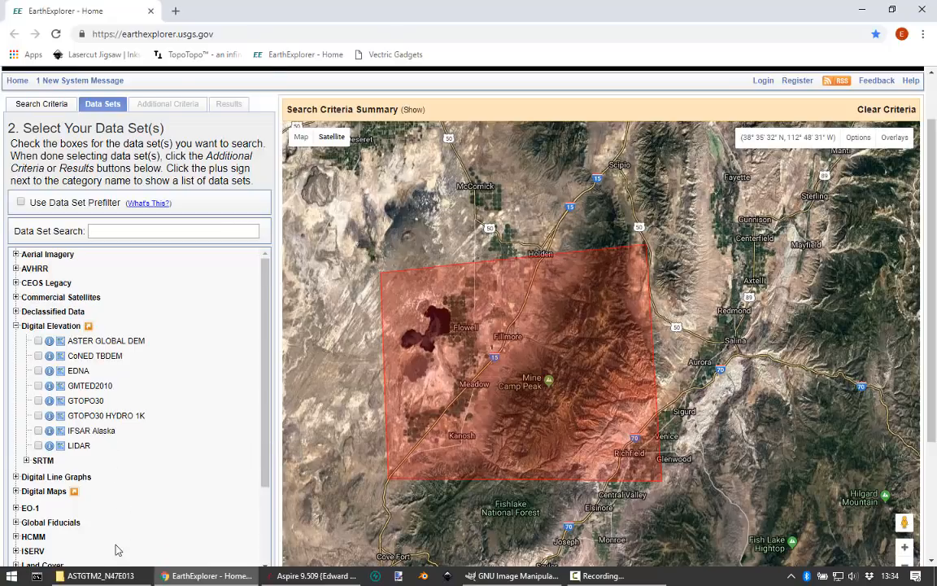
Step: Switch to File Explorer and view the ASTGTM2_N47E013 folder's files with larger thumbnails
{"action": "left_click", "coordinate": [105, 576]}
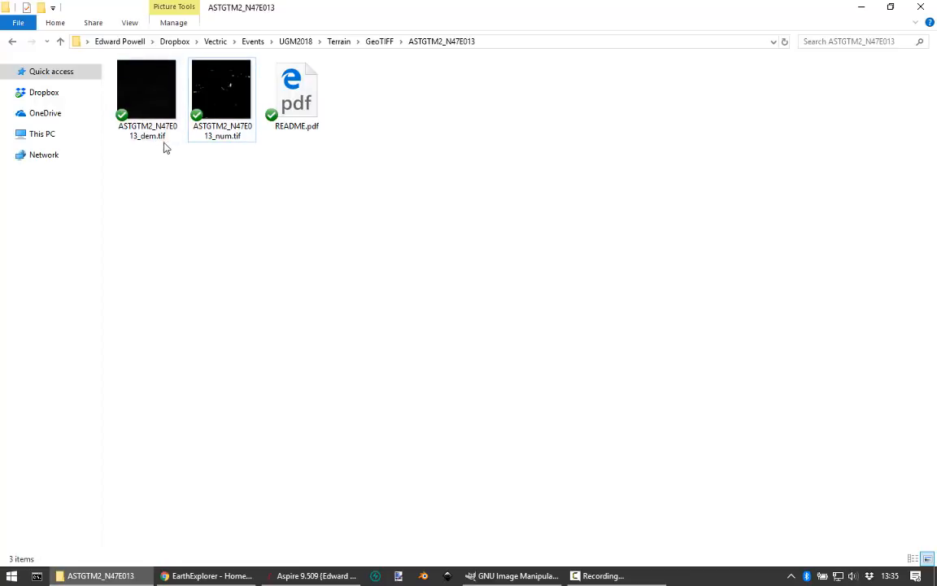
{"action": "scroll", "coordinate": [160, 144], "scroll_direction": "up", "scroll_amount": 3, "text": "ctrl"}
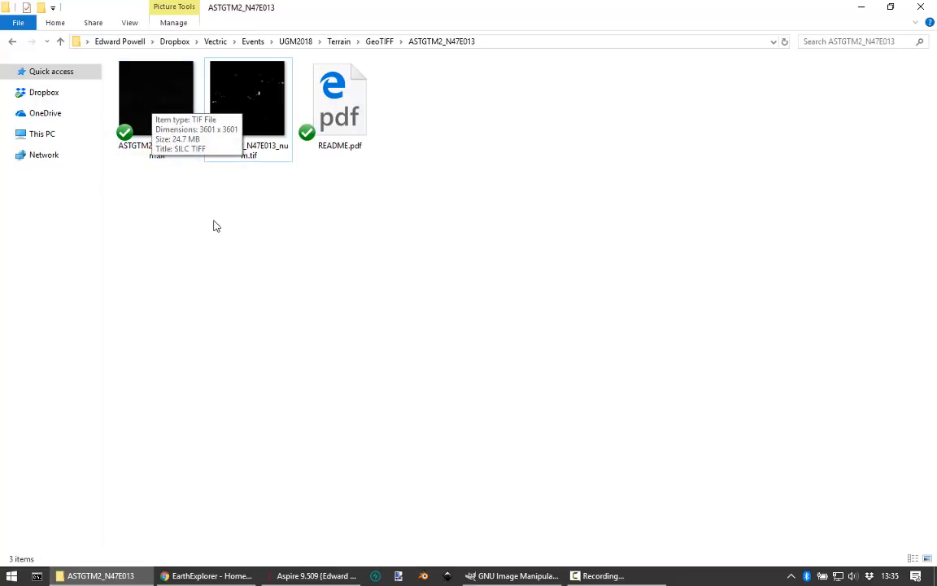
Step: Switch to Aspire and create a new 150 x 150 mm job with a depth of 18 mm
{"action": "left_click", "coordinate": [317, 576]}
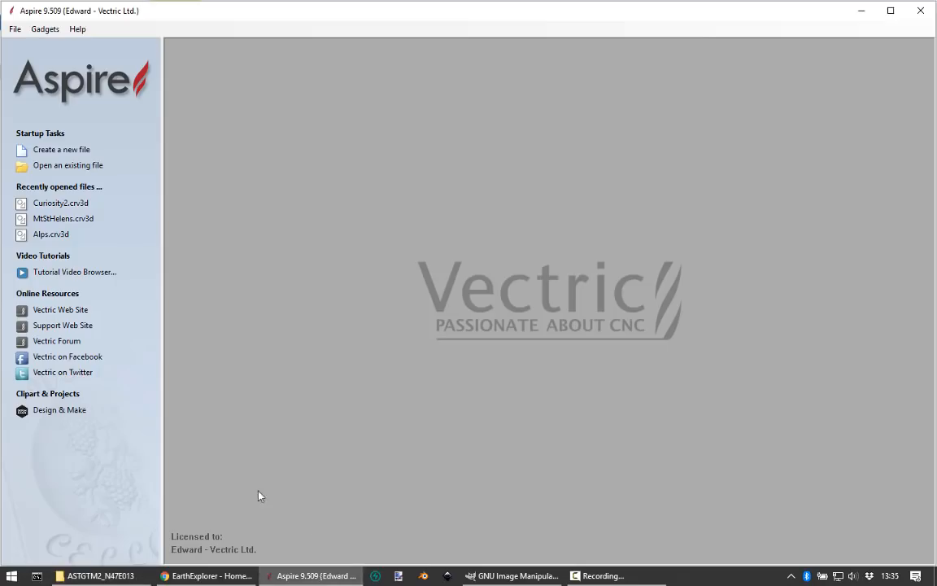
{"action": "left_click", "coordinate": [47, 150]}
{"action": "left_click", "coordinate": [49, 426]}
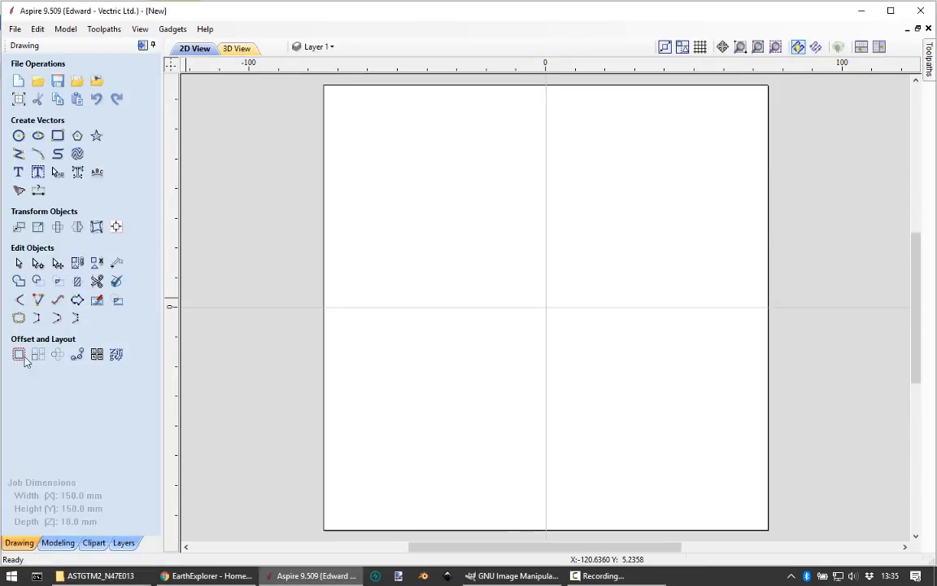
Step: Start importing a component and browse to the ASTGTM2_N47E013 folder inside Terrain's GeoTIFF folder
{"action": "left_click", "coordinate": [58, 542]}
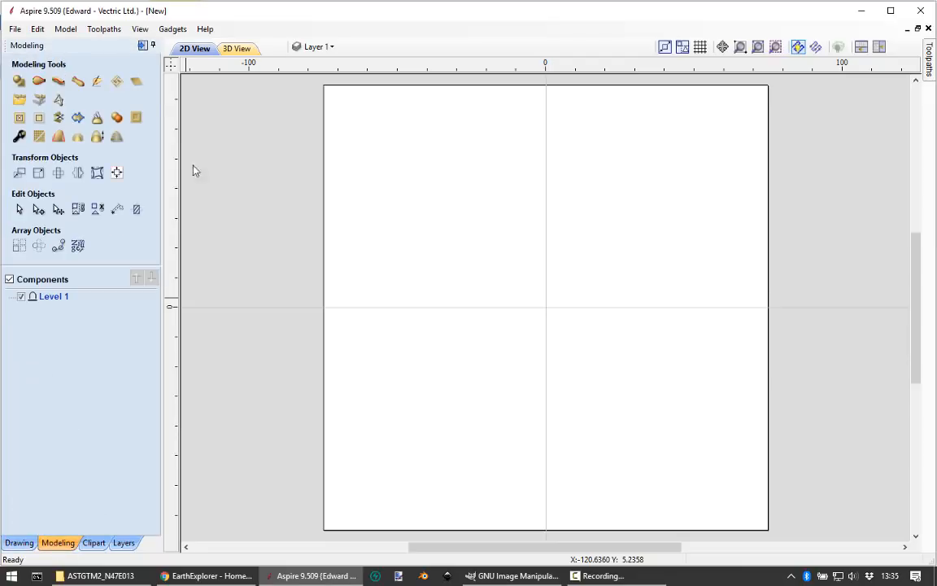
{"action": "left_click", "coordinate": [39, 103]}
{"action": "left_click", "coordinate": [464, 140]}
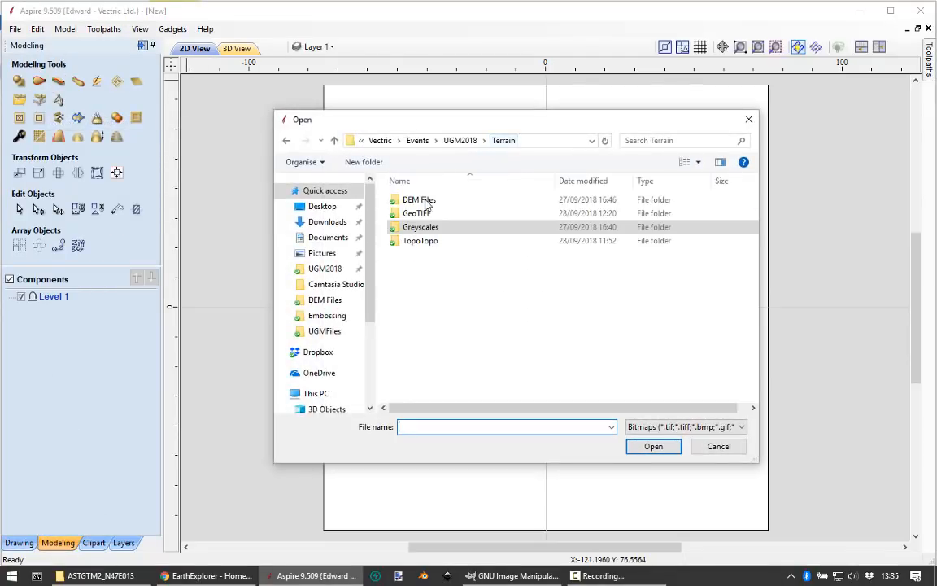
{"action": "double_click", "coordinate": [415, 213]}
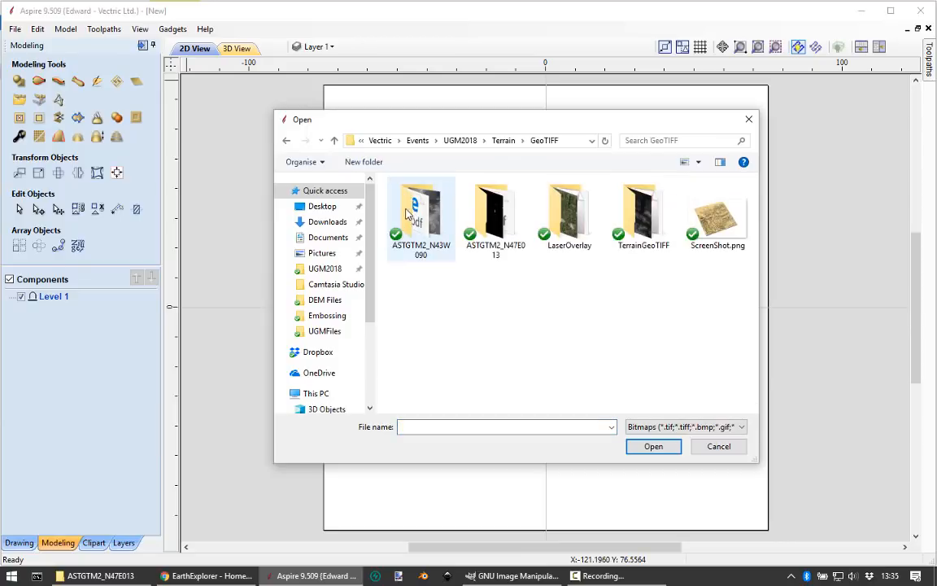
{"action": "double_click", "coordinate": [478, 220]}
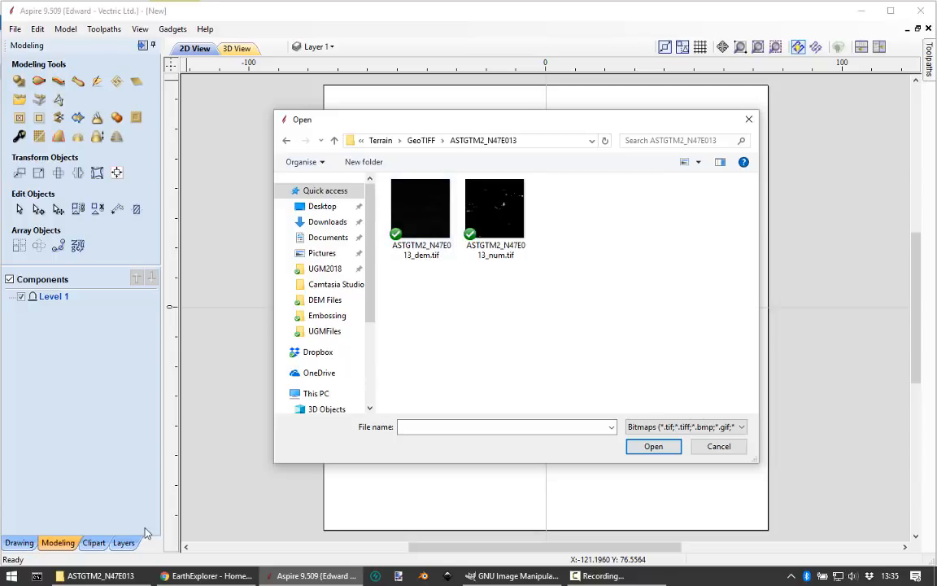
Step: Switch to File Explorer and compare the details of the ASTGTM2_N47E013 dem and num TIFF files
{"action": "left_click", "coordinate": [96, 575]}
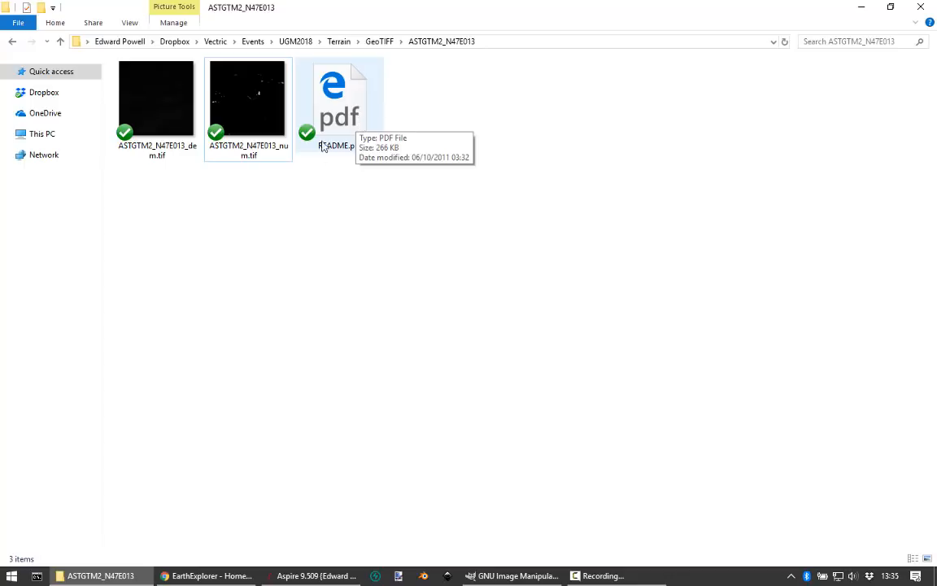
{"action": "left_click", "coordinate": [163, 161]}
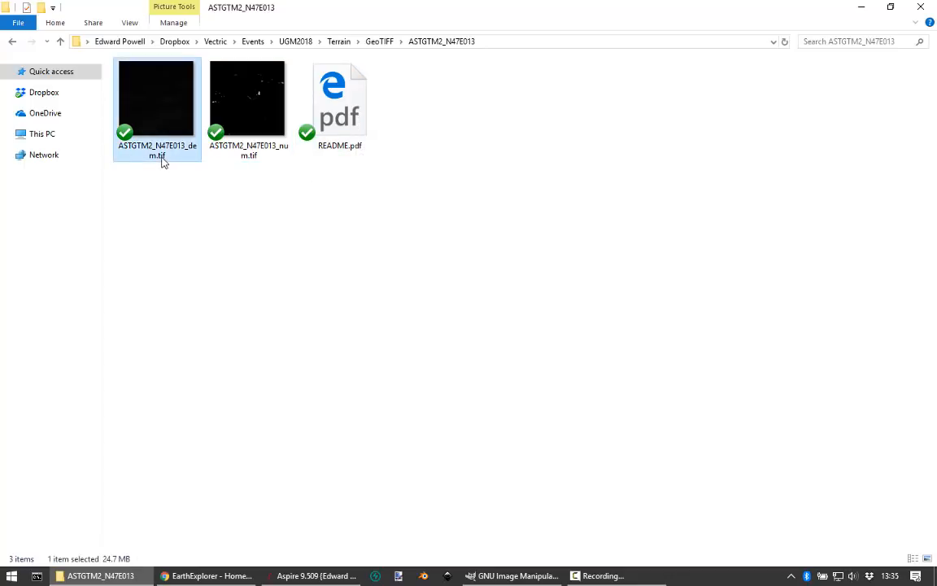
{"action": "left_click", "coordinate": [246, 123]}
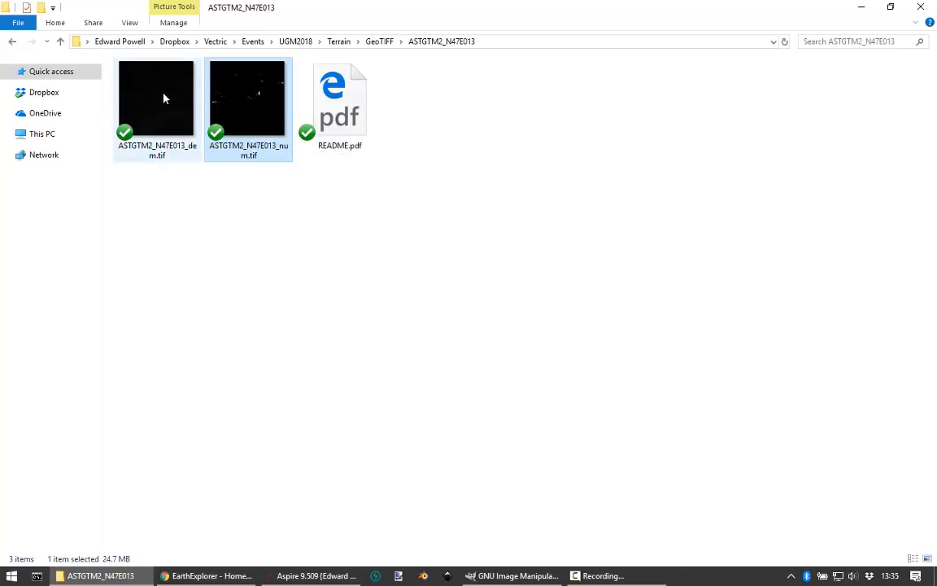
{"action": "mouse_move", "coordinate": [126, 108]}
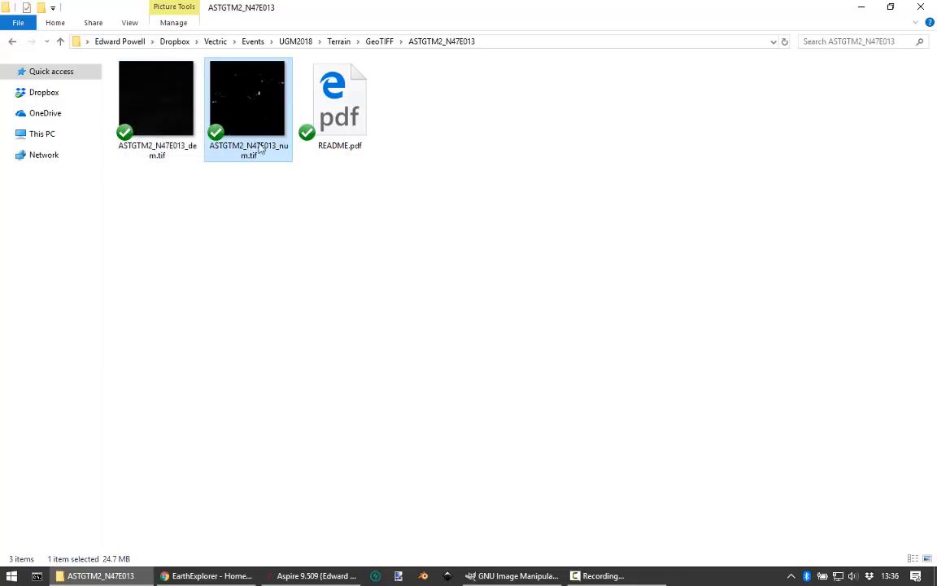
{"action": "mouse_move", "coordinate": [260, 96]}
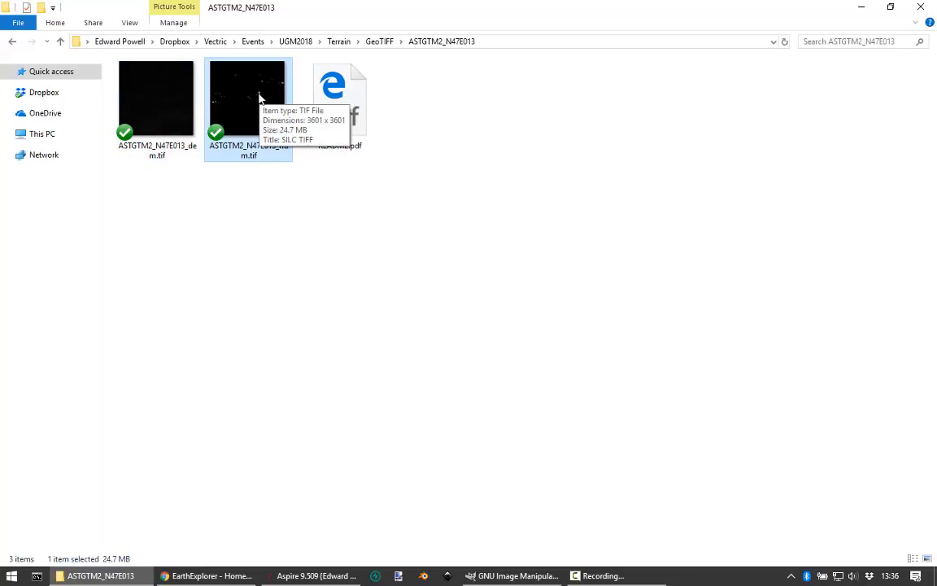
{"action": "left_click", "coordinate": [262, 185]}
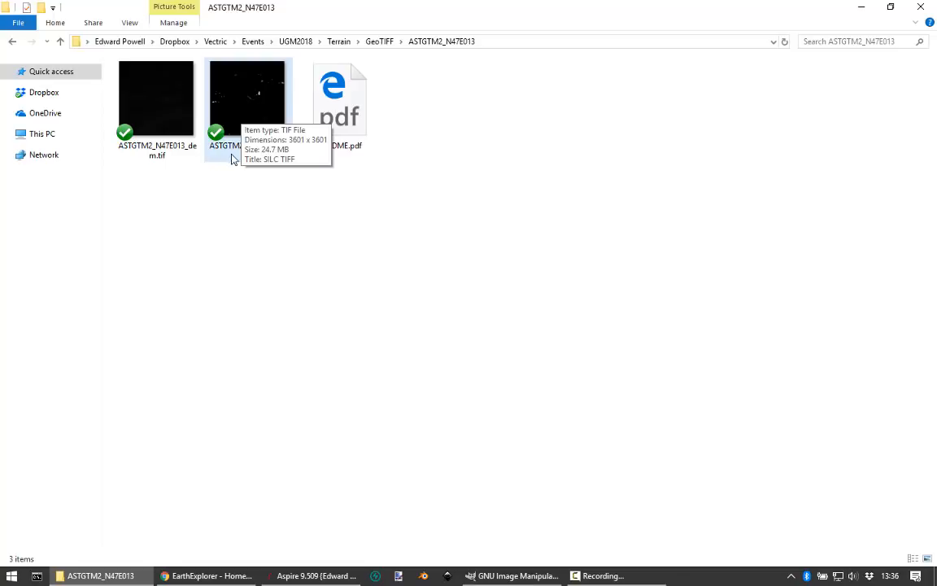
{"action": "left_click", "coordinate": [160, 160]}
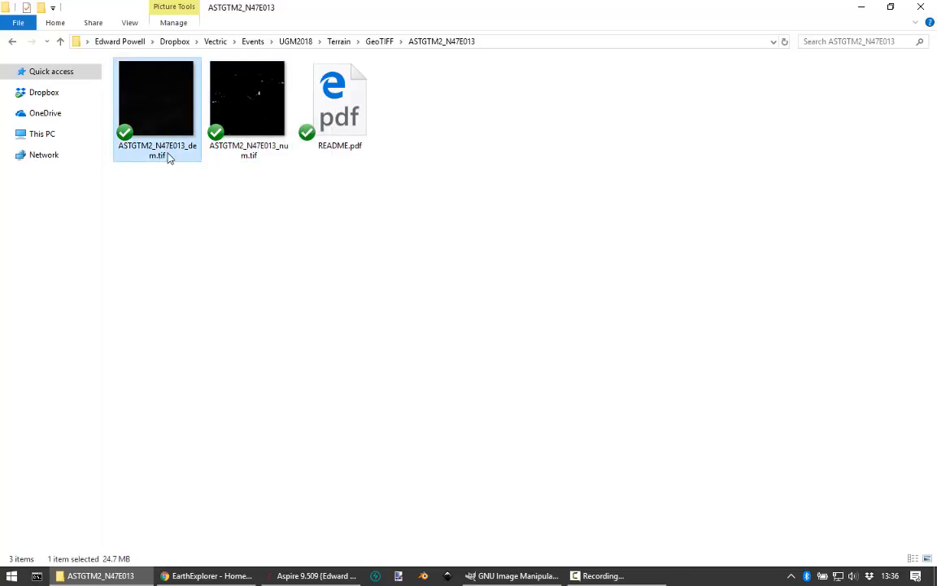
Step: Switch back to Aspire and import ASTGTM2_N47E013_dem.tif as a component
{"action": "left_click", "coordinate": [330, 575]}
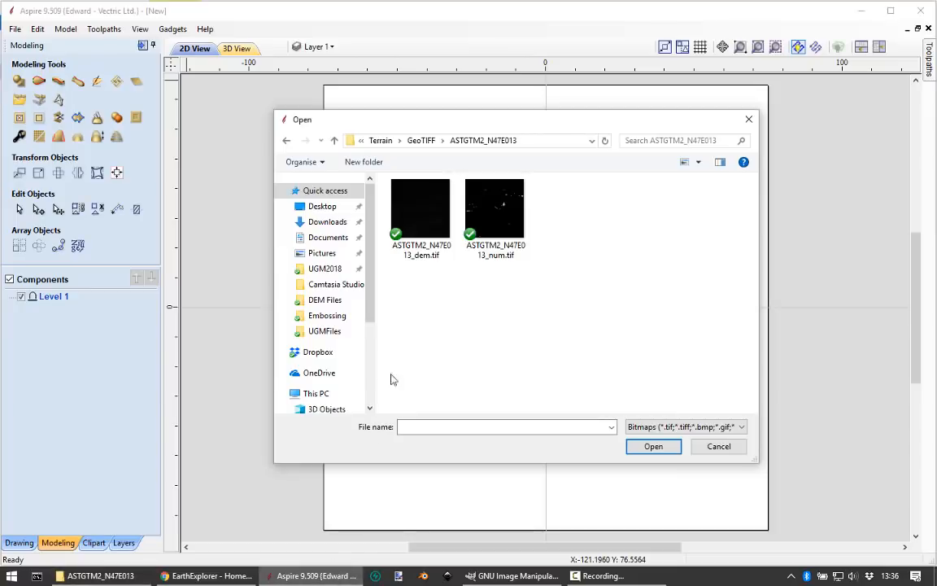
{"action": "left_click", "coordinate": [418, 262]}
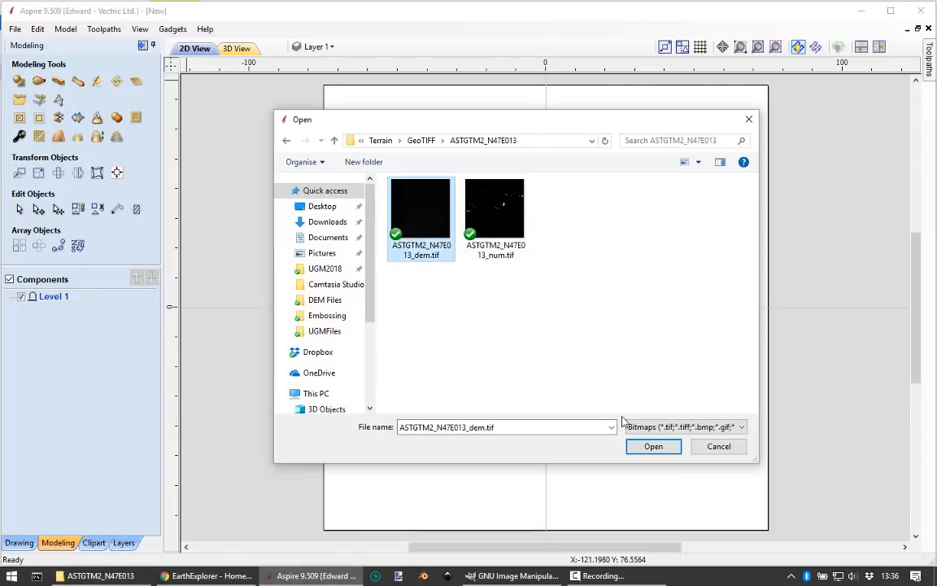
{"action": "left_click", "coordinate": [639, 446]}
Step: Resize the imported terrain component to 150 mm wide with linked proportions
{"action": "scroll", "coordinate": [706, 332], "scroll_direction": "down", "scroll_amount": 4}
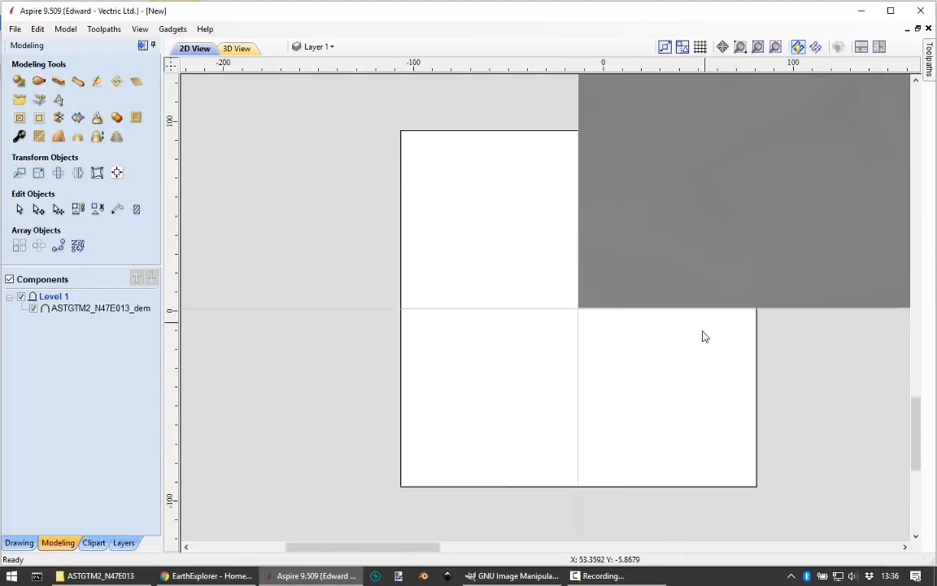
{"action": "left_click", "coordinate": [698, 258]}
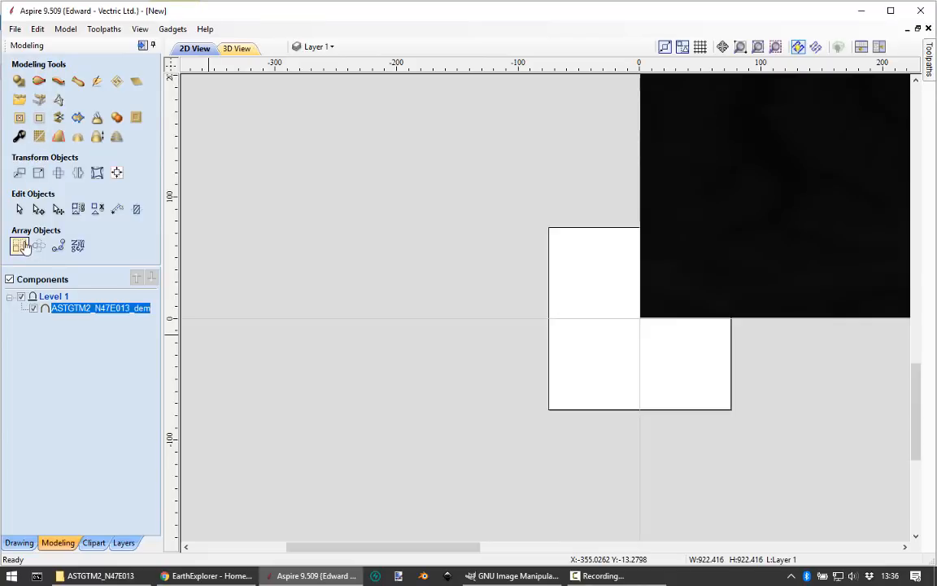
{"action": "left_click", "coordinate": [38, 174]}
{"action": "left_click_drag", "start_coordinate": [90, 153], "coordinate": [21, 155]}
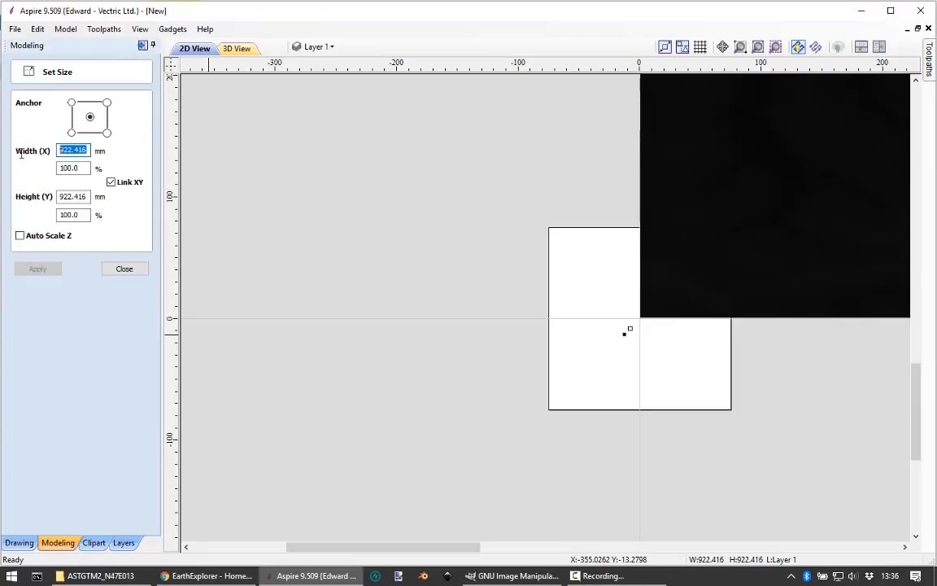
{"action": "type", "text": "150"}
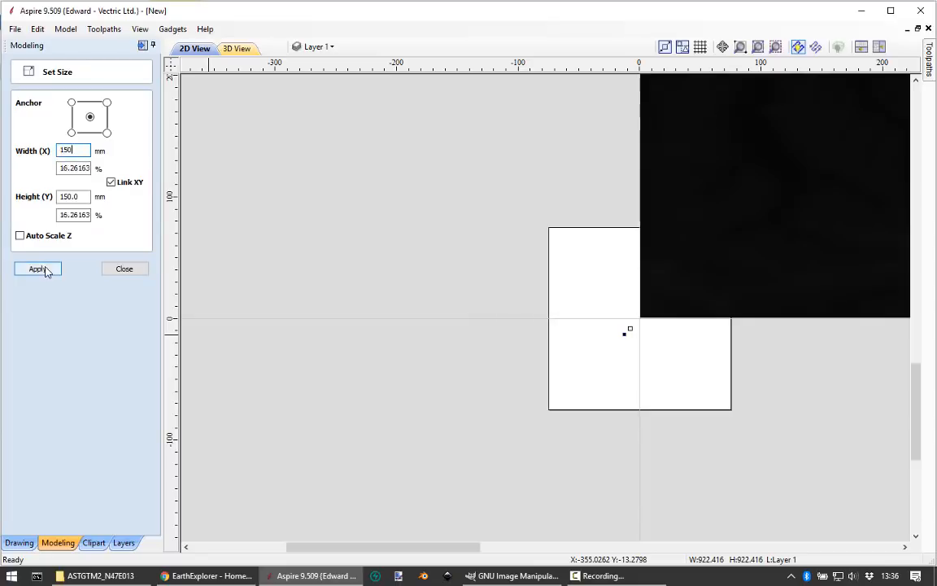
{"action": "left_click", "coordinate": [49, 270]}
{"action": "scroll", "coordinate": [289, 230], "scroll_direction": "down", "scroll_amount": 1}
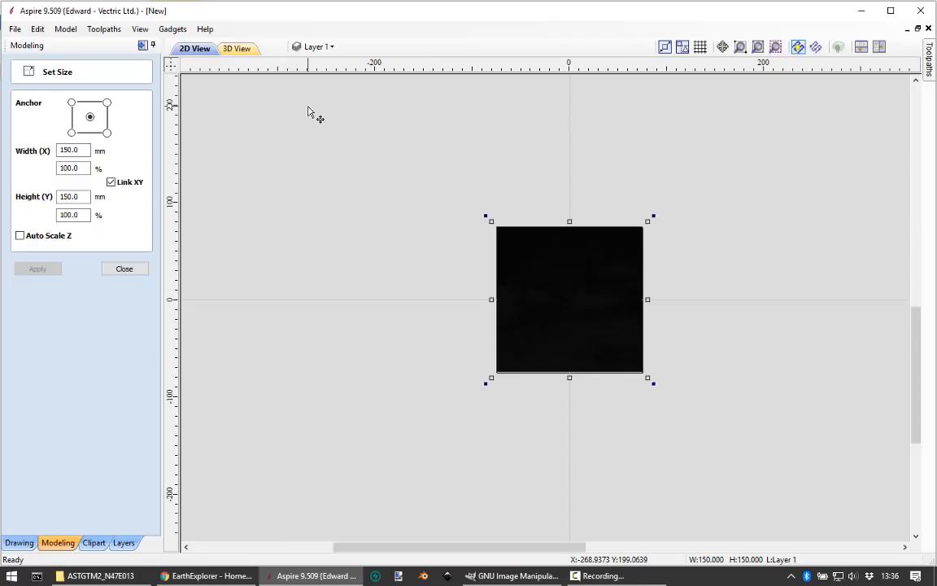
Step: Tile the 2D and 3D views side by side and inspect the terrain relief up close in 3D
{"action": "key", "text": "F4"}
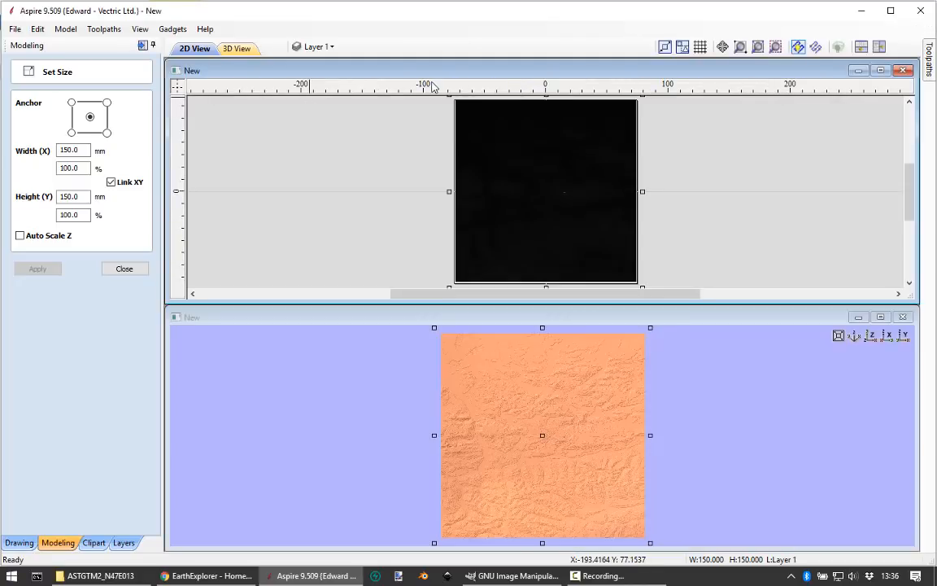
{"action": "key", "text": "F4"}
{"action": "scroll", "coordinate": [816, 340], "scroll_direction": "up", "scroll_amount": 5}
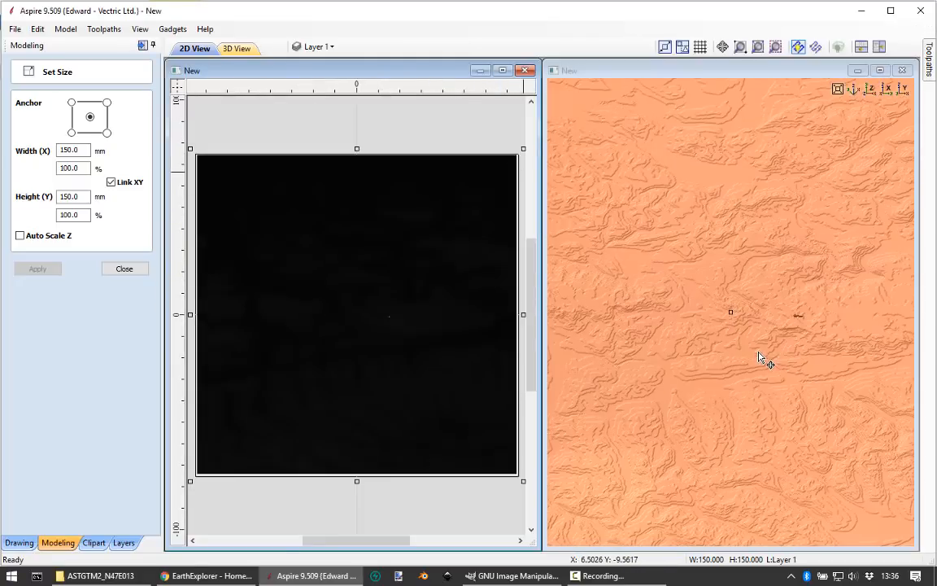
Step: Examine the terrain's surface detail around its centre in 3D and finish resizing the component
{"action": "scroll", "coordinate": [752, 376], "scroll_direction": "up", "scroll_amount": 2}
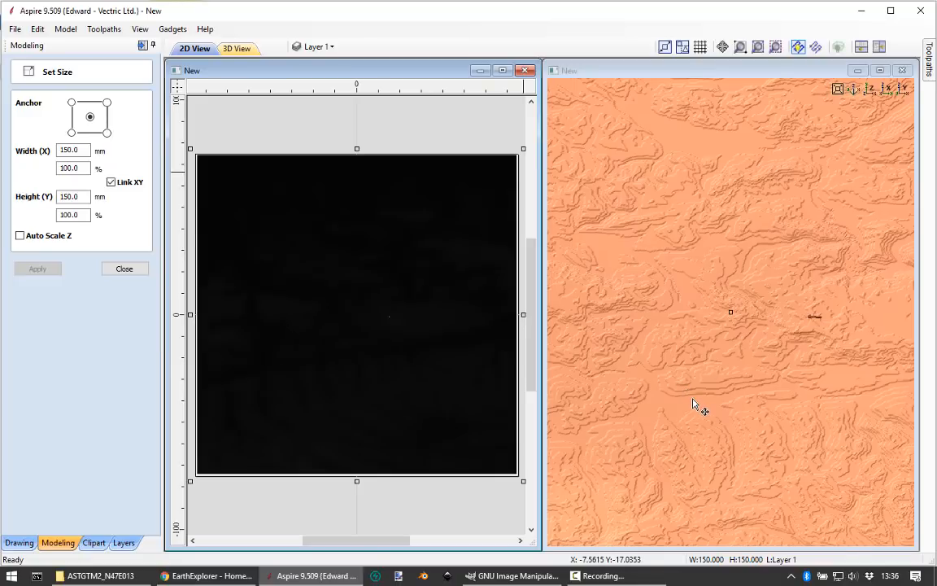
{"action": "scroll", "coordinate": [698, 404], "scroll_direction": "up", "scroll_amount": 1}
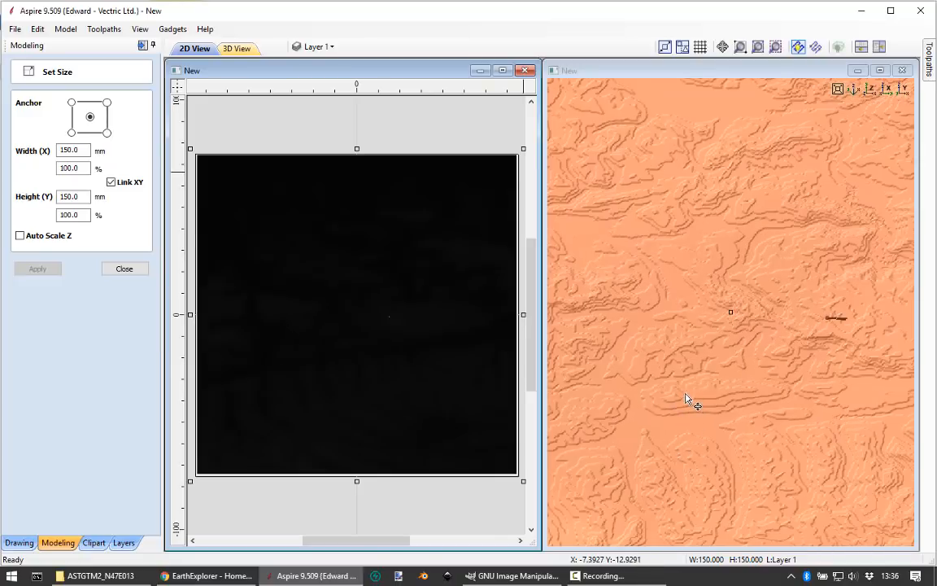
{"action": "scroll", "coordinate": [711, 411], "scroll_direction": "down", "scroll_amount": 5}
{"action": "scroll", "coordinate": [708, 427], "scroll_direction": "up", "scroll_amount": 4}
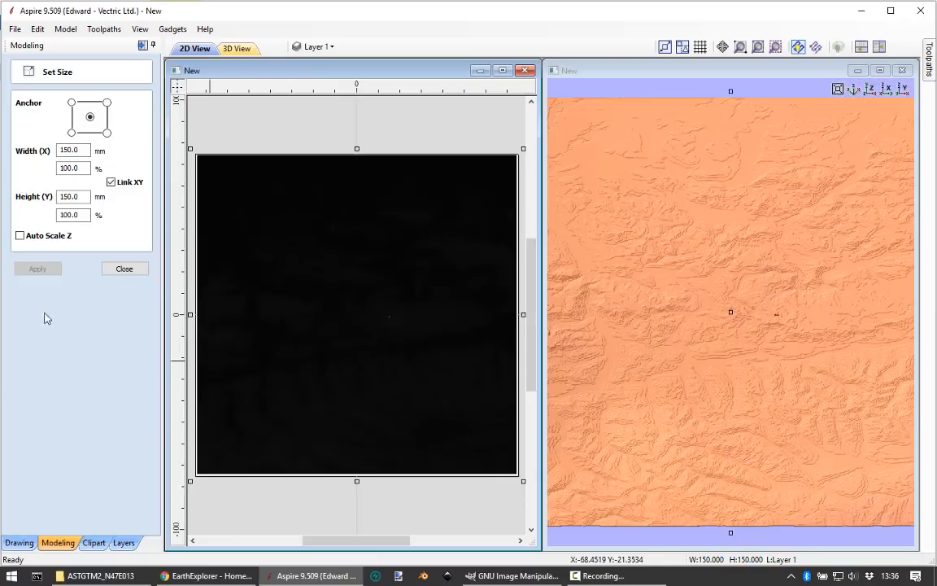
{"action": "left_click", "coordinate": [114, 269]}
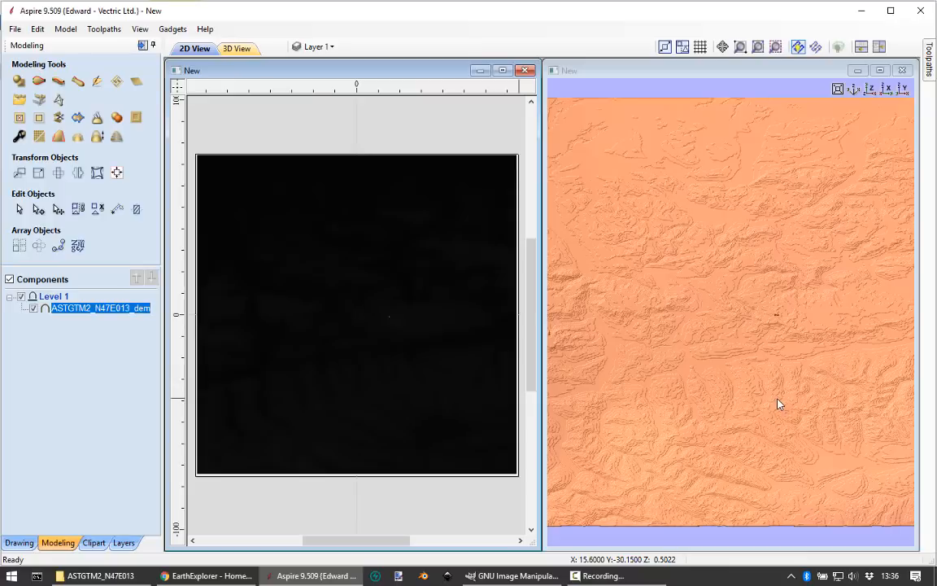
Step: Check the terrain component's shape height and examine the tall spike near its centre in 3D
{"action": "left_click", "coordinate": [19, 136]}
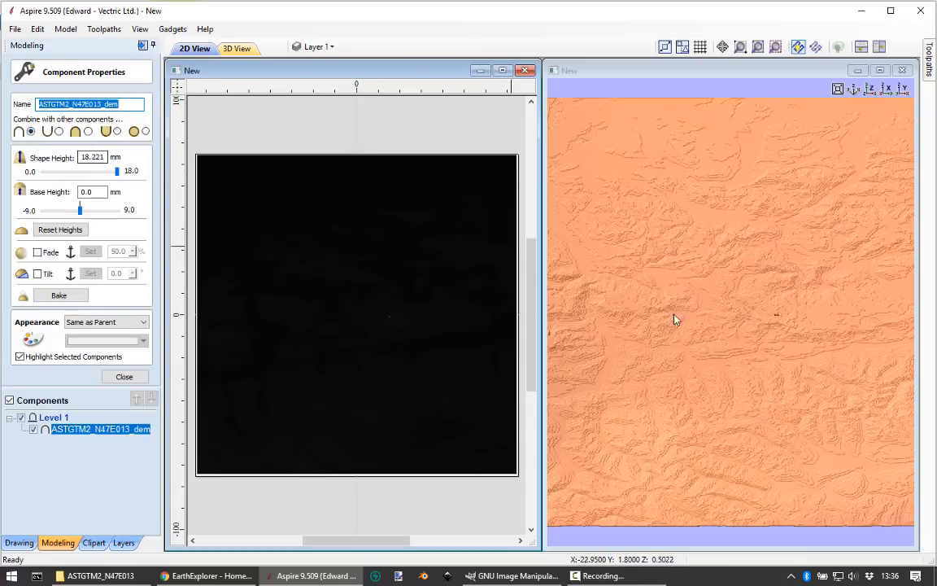
{"action": "left_click_drag", "start_coordinate": [733, 463], "coordinate": [696, 359]}
{"action": "left_click_drag", "start_coordinate": [707, 398], "coordinate": [756, 374]}
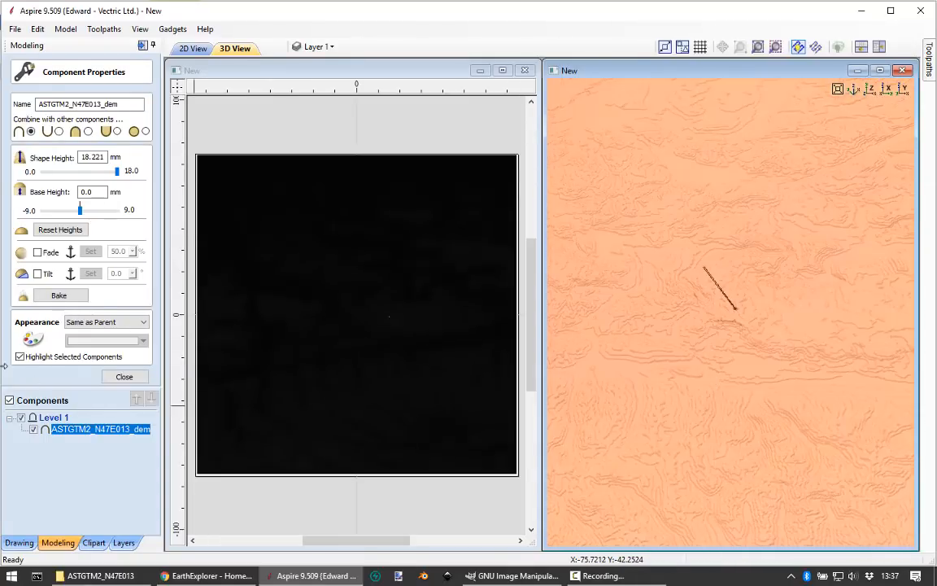
{"action": "left_click", "coordinate": [124, 376]}
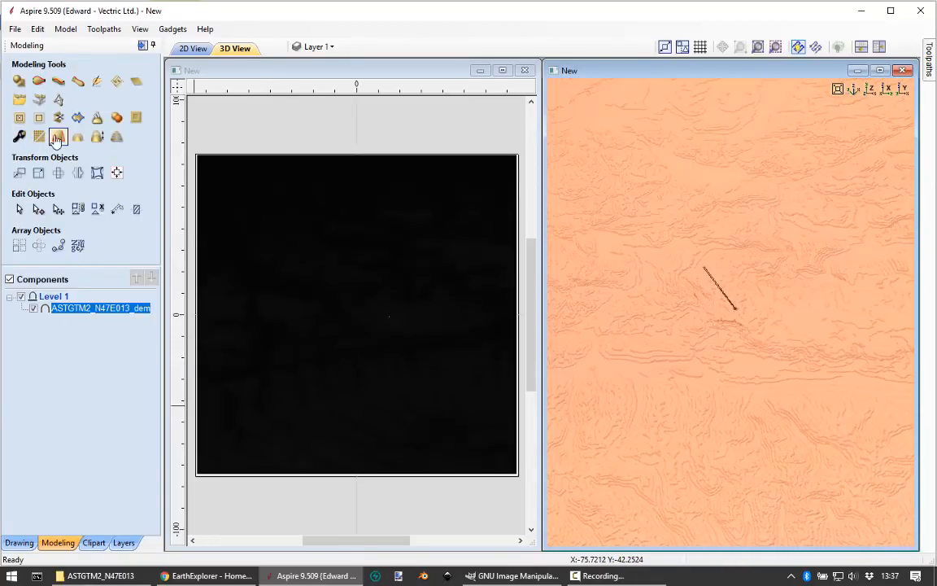
Step: Sculpt away the tall spike using the Smooth tool in Lower mode with a brush diameter of 19
{"action": "left_click", "coordinate": [96, 81]}
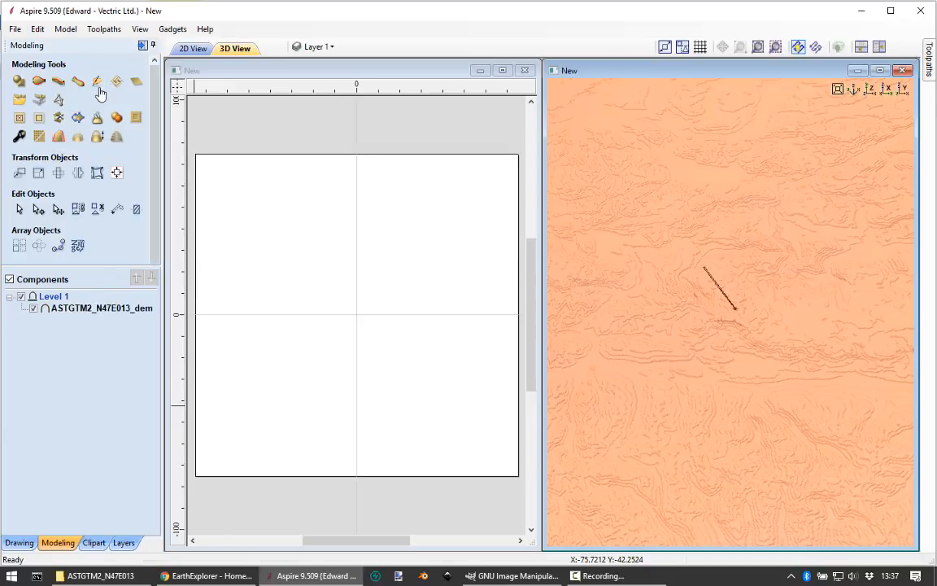
{"action": "scroll", "coordinate": [740, 314], "scroll_direction": "up", "scroll_amount": 5}
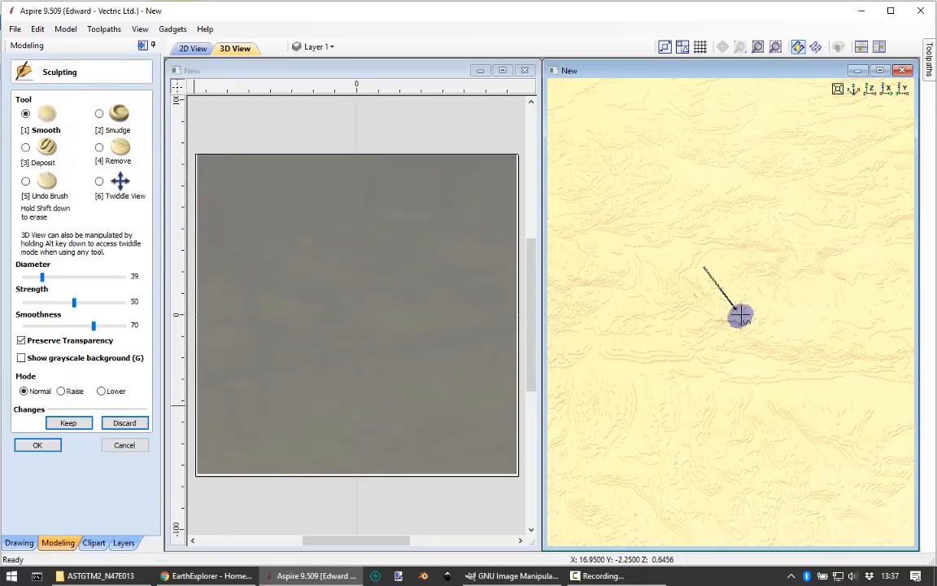
{"action": "scroll", "coordinate": [741, 315], "scroll_direction": "down", "scroll_amount": 4}
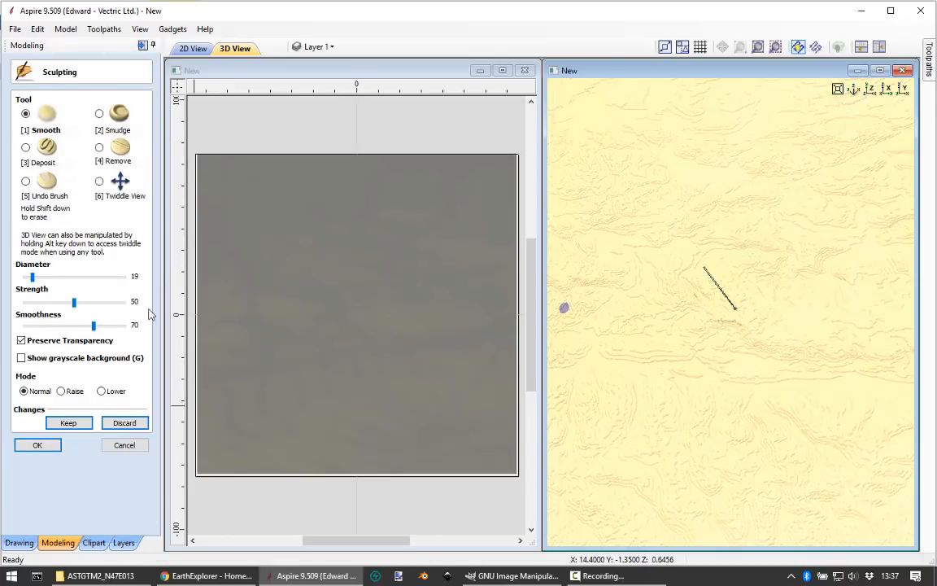
{"action": "left_click", "coordinate": [101, 393]}
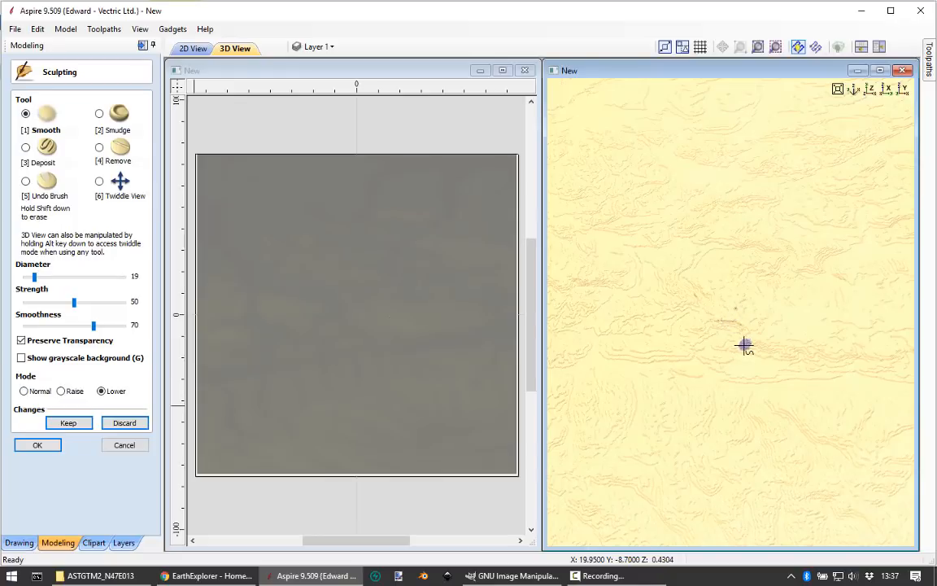
{"action": "left_click", "coordinate": [37, 445]}
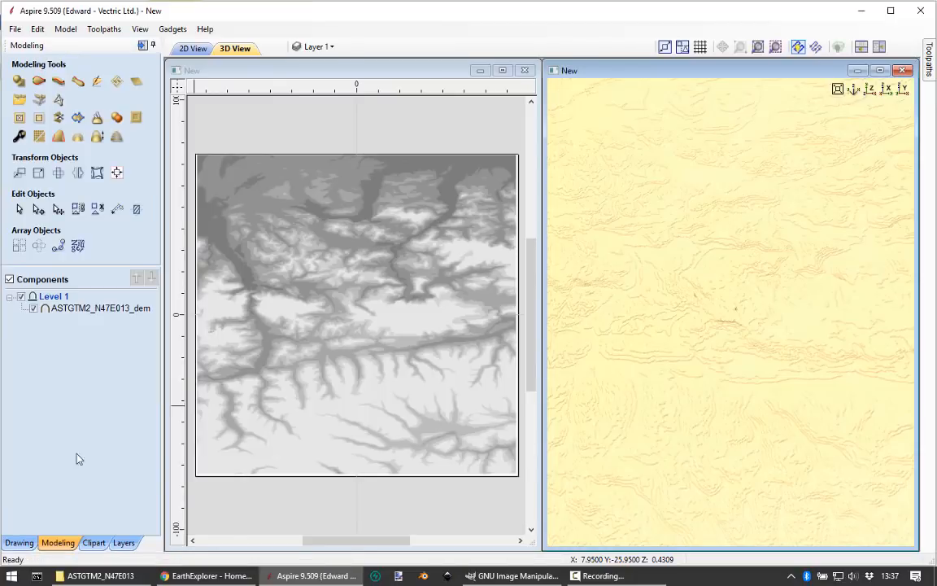
Step: Set the shape height of the ASTGTM2_N47E013_dem component to 5 mm
{"action": "left_click_drag", "start_coordinate": [785, 414], "coordinate": [905, 345]}
{"action": "mouse_move", "coordinate": [803, 386]}
{"action": "left_mouse_down"}
{"action": "mouse_move", "coordinate": [738, 279]}
{"action": "mouse_move", "coordinate": [778, 243]}
{"action": "mouse_move", "coordinate": [746, 272]}
{"action": "mouse_move", "coordinate": [751, 253]}
{"action": "mouse_move", "coordinate": [718, 465]}
{"action": "mouse_move", "coordinate": [855, 274]}
{"action": "mouse_move", "coordinate": [659, 316]}
{"action": "mouse_move", "coordinate": [672, 252]}
{"action": "mouse_move", "coordinate": [619, 309]}
{"action": "left_mouse_up"}
{"action": "left_click", "coordinate": [20, 136]}
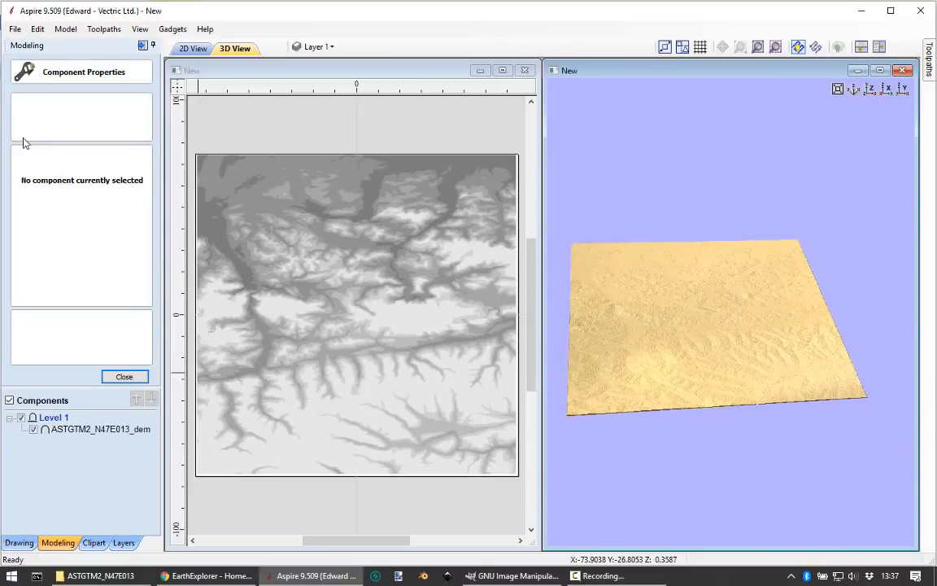
{"action": "left_click", "coordinate": [71, 429]}
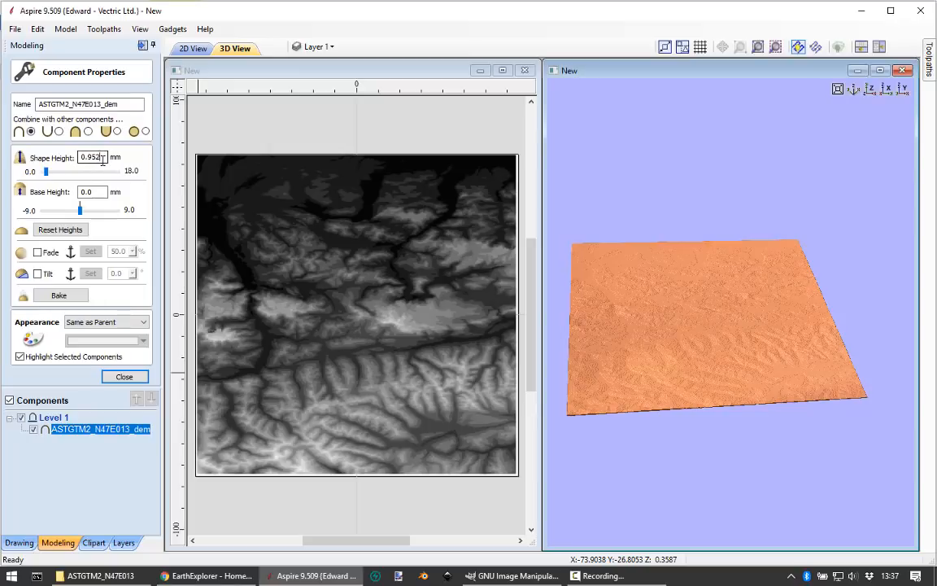
{"action": "left_click_drag", "start_coordinate": [103, 158], "coordinate": [75, 171]}
{"action": "type", "text": "5"}
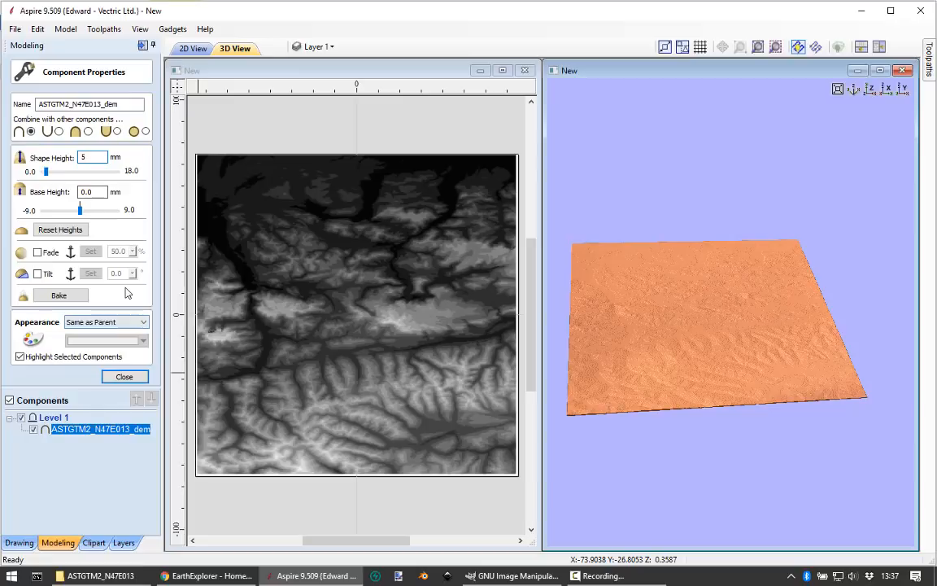
{"action": "key", "text": "Return"}
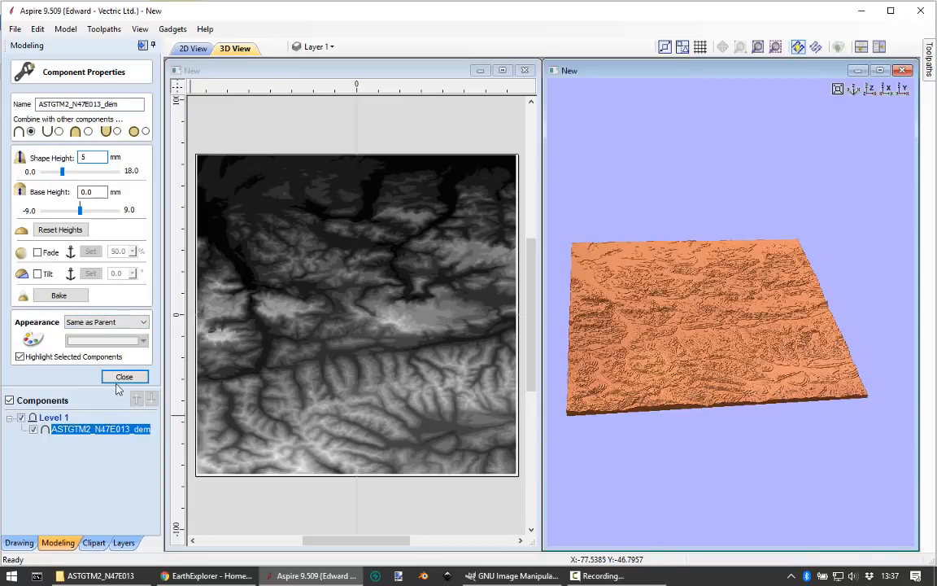
Step: Increase the terrain component's shape height a little further and close its properties
{"action": "left_click_drag", "start_coordinate": [701, 396], "coordinate": [598, 338]}
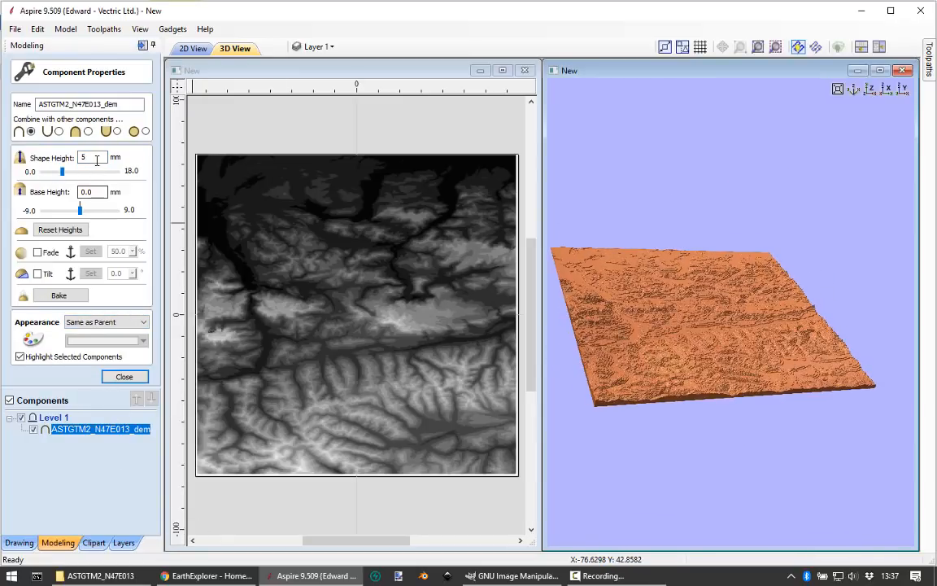
{"action": "left_click_drag", "start_coordinate": [96, 159], "coordinate": [74, 165]}
{"action": "key", "text": "Return"}
{"action": "left_click", "coordinate": [130, 377]}
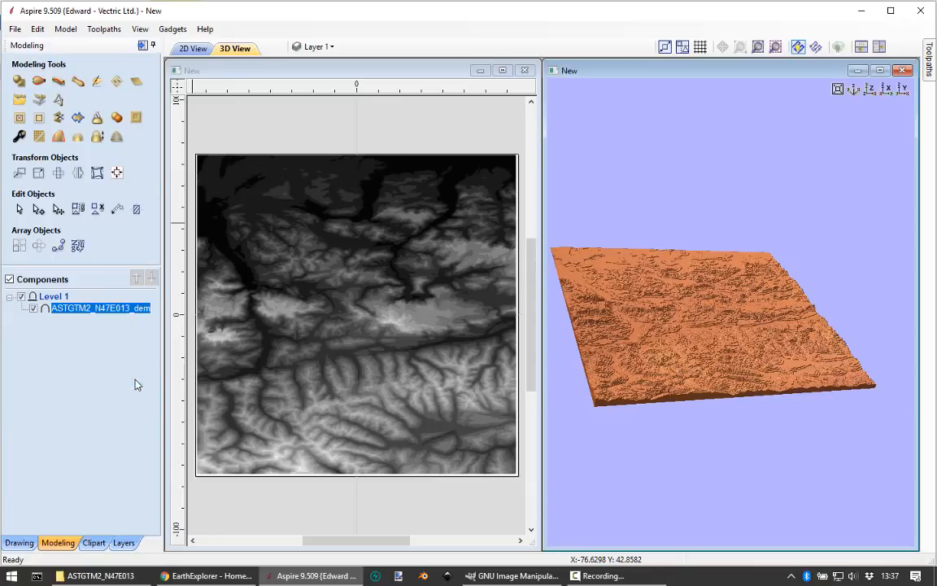
Step: Examine the terrain's greyscale height bands up close in 2D alongside the stepped relief in 3D, leaving the component deselected
{"action": "left_click_drag", "start_coordinate": [694, 329], "coordinate": [689, 421]}
{"action": "scroll", "coordinate": [337, 393], "scroll_direction": "up", "scroll_amount": 3}
{"action": "scroll", "coordinate": [351, 410], "scroll_direction": "up", "scroll_amount": 1}
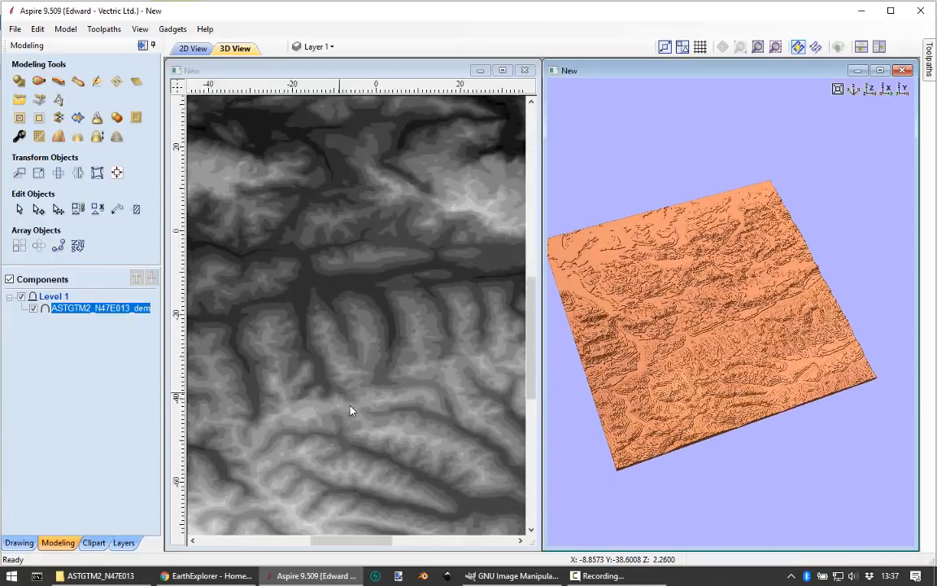
{"action": "scroll", "coordinate": [352, 410], "scroll_direction": "down", "scroll_amount": 3}
{"action": "scroll", "coordinate": [759, 347], "scroll_direction": "up", "scroll_amount": 1}
{"action": "scroll", "coordinate": [758, 348], "scroll_direction": "up", "scroll_amount": 3}
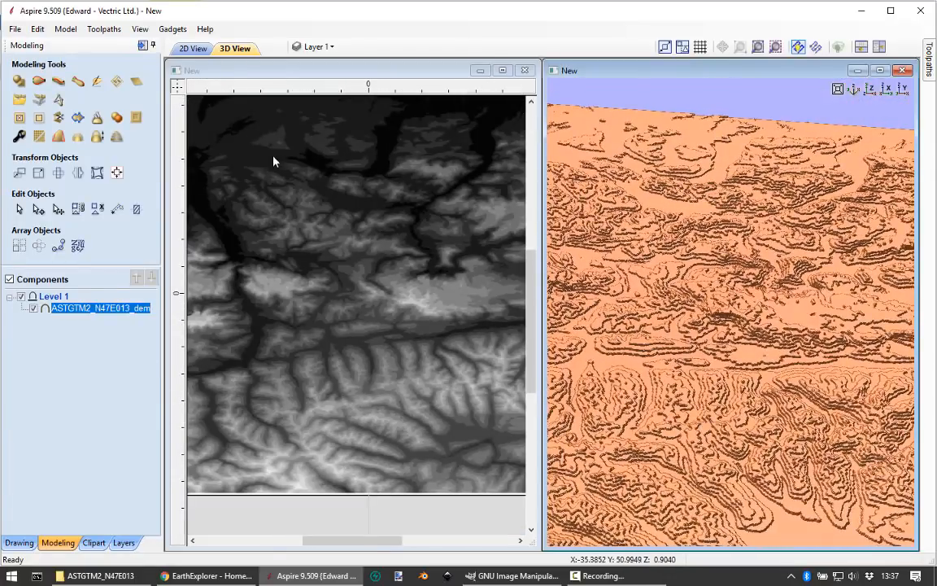
{"action": "scroll", "coordinate": [330, 232], "scroll_direction": "up", "scroll_amount": 4}
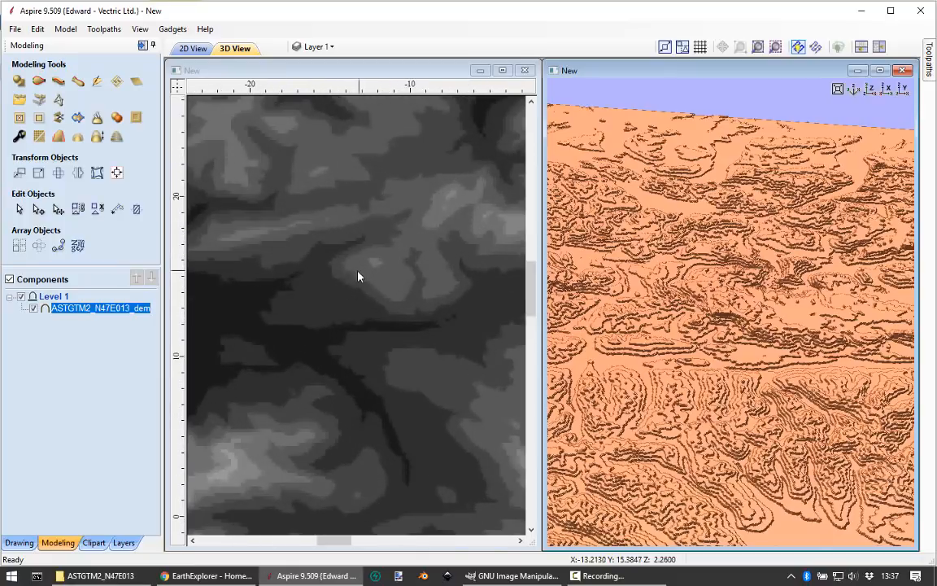
{"action": "scroll", "coordinate": [381, 326], "scroll_direction": "down", "scroll_amount": 4}
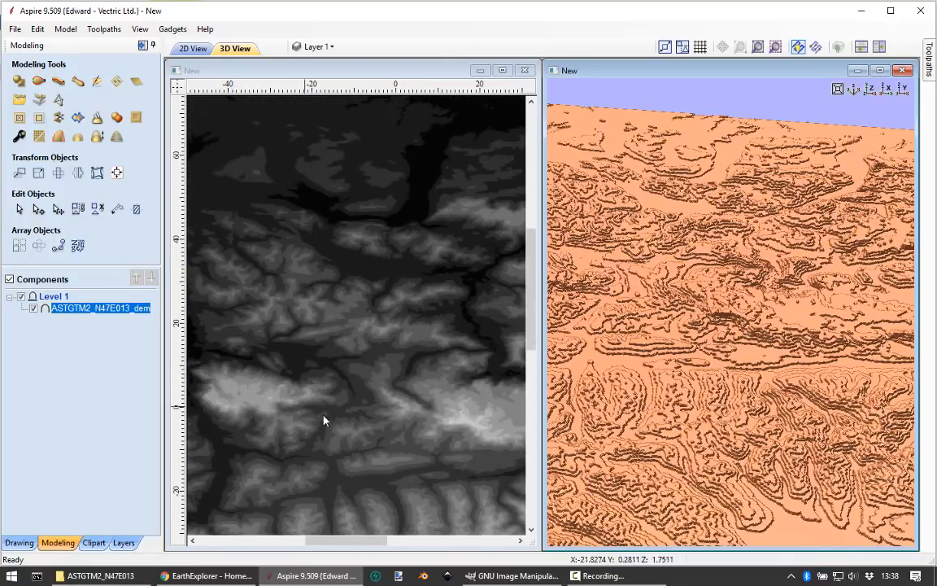
{"action": "scroll", "coordinate": [429, 473], "scroll_direction": "up", "scroll_amount": 4}
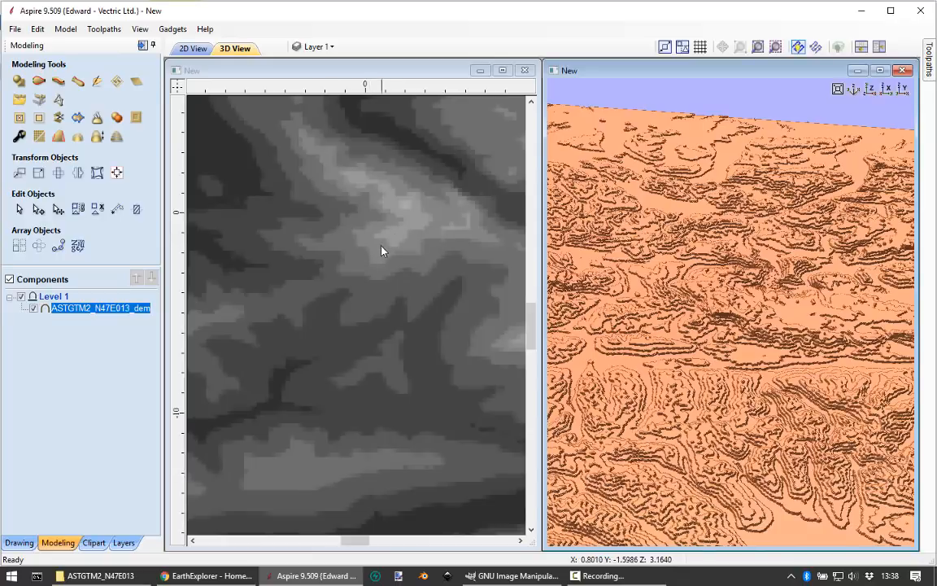
{"action": "left_click", "coordinate": [376, 356]}
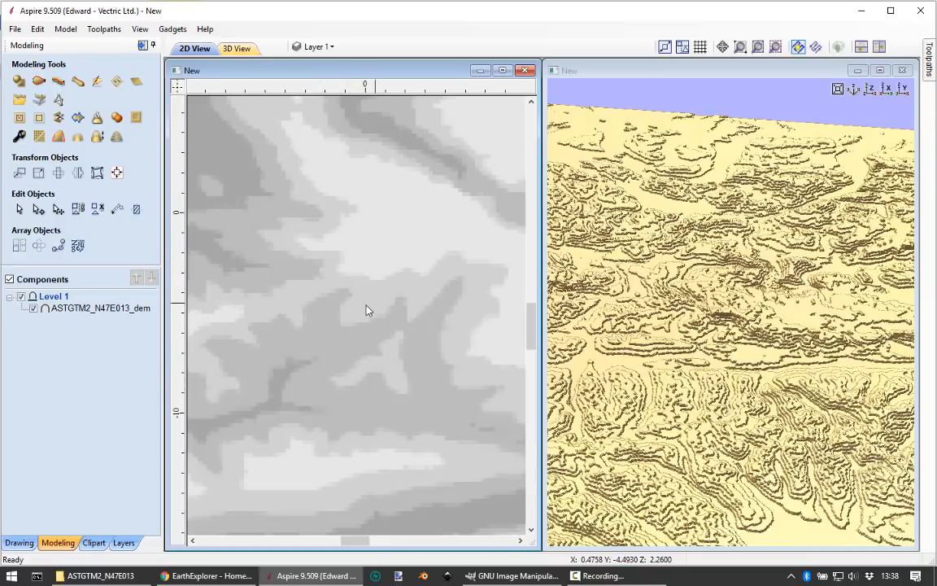
Step: Examine the terracing across the whole terrain model from several angles in 3D
{"action": "scroll", "coordinate": [742, 374], "scroll_direction": "down", "scroll_amount": 4}
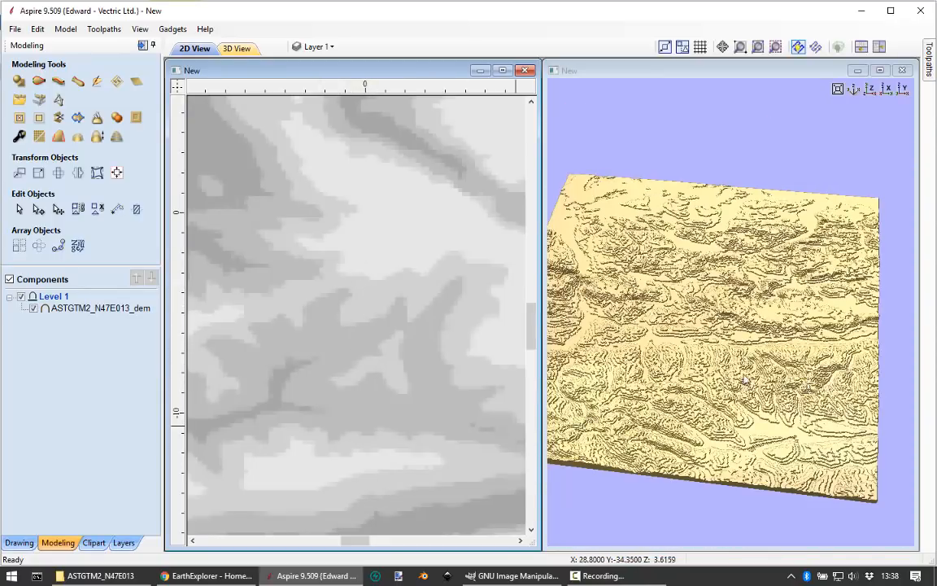
{"action": "mouse_move", "coordinate": [691, 365]}
{"action": "left_mouse_down"}
{"action": "mouse_move", "coordinate": [747, 339]}
{"action": "mouse_move", "coordinate": [622, 351]}
{"action": "mouse_move", "coordinate": [663, 396]}
{"action": "mouse_move", "coordinate": [691, 390]}
{"action": "mouse_move", "coordinate": [698, 368]}
{"action": "left_mouse_up"}
{"action": "scroll", "coordinate": [698, 362], "scroll_direction": "down", "scroll_amount": 2}
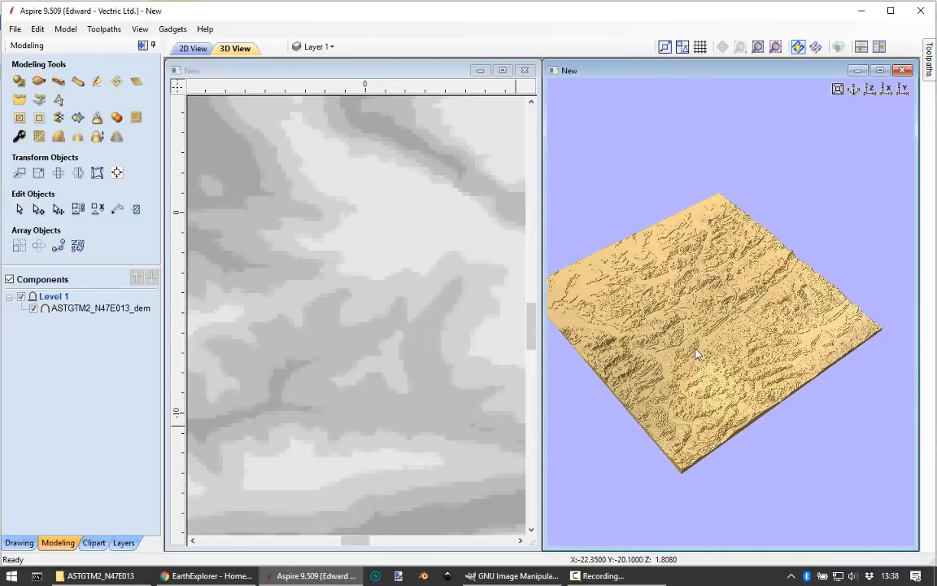
{"action": "left_click_drag", "start_coordinate": [770, 407], "coordinate": [680, 432]}
{"action": "scroll", "coordinate": [719, 343], "scroll_direction": "up", "scroll_amount": 3}
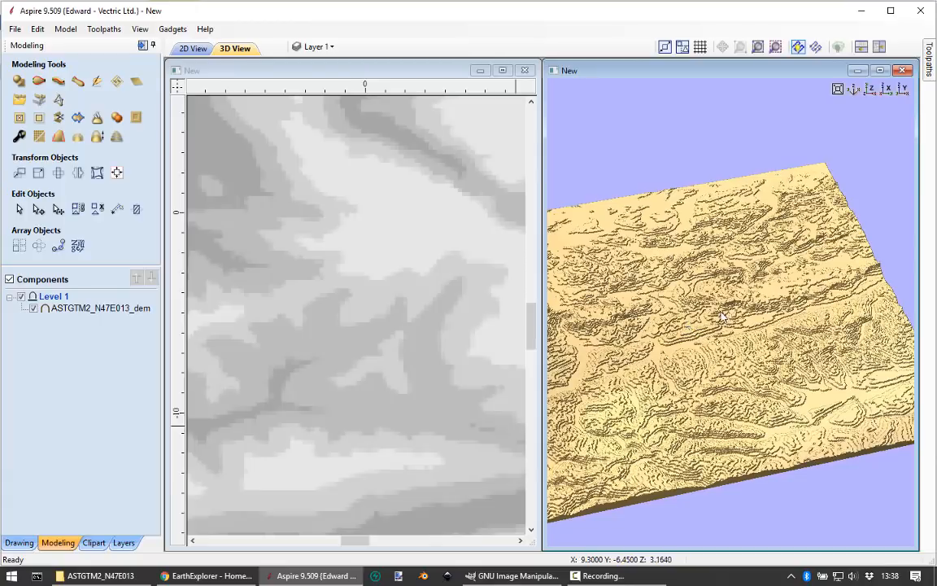
{"action": "left_click_drag", "start_coordinate": [744, 335], "coordinate": [734, 367]}
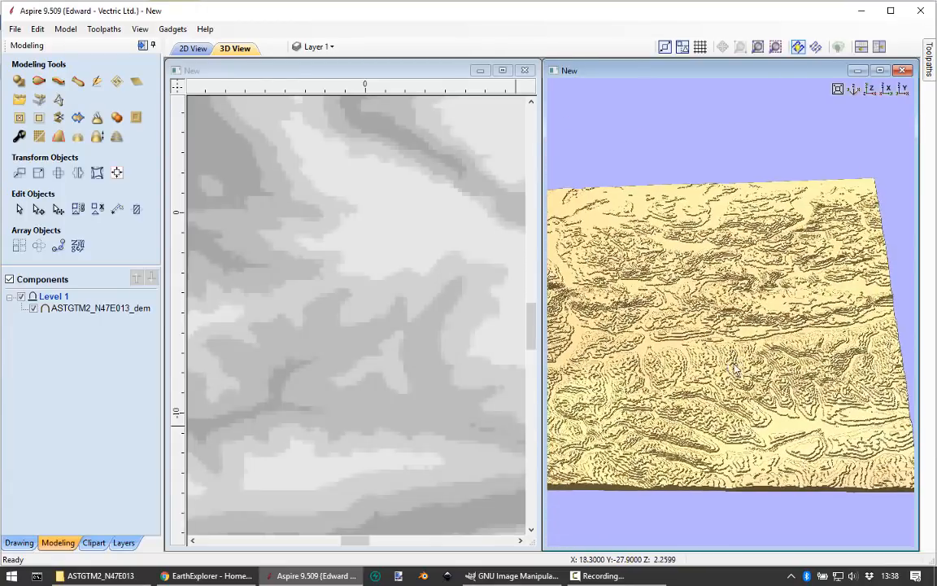
{"action": "left_click_drag", "start_coordinate": [693, 335], "coordinate": [774, 446]}
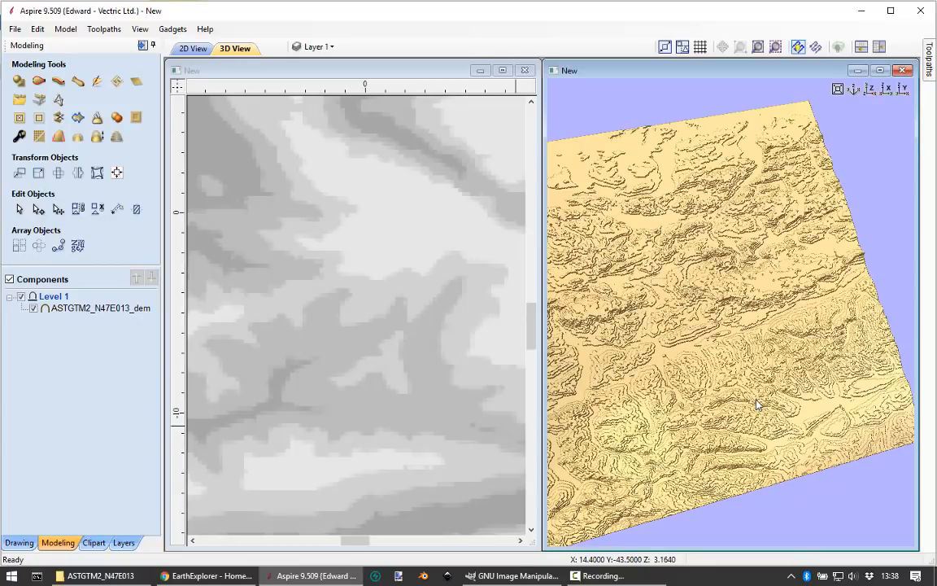
{"action": "left_click_drag", "start_coordinate": [756, 391], "coordinate": [734, 274]}
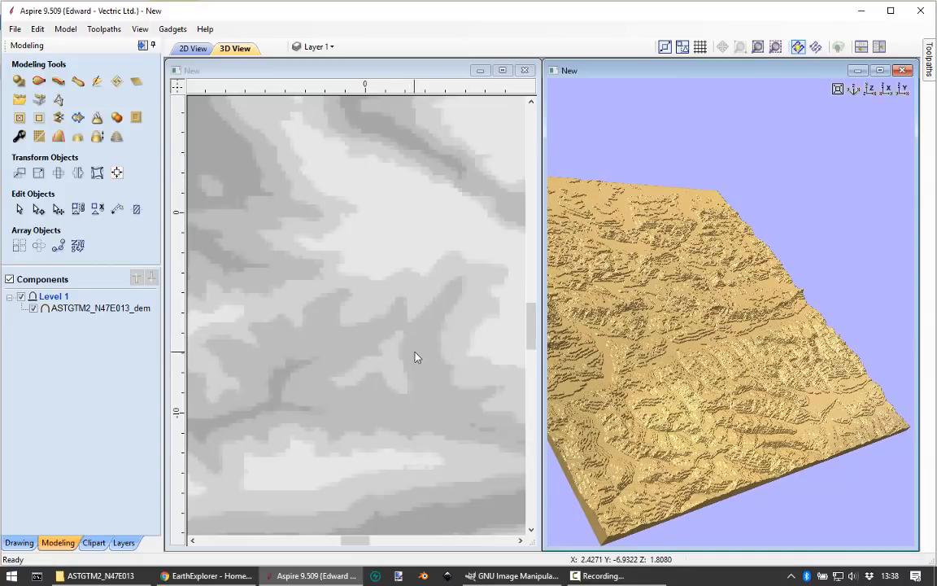
{"action": "left_click_drag", "start_coordinate": [655, 352], "coordinate": [704, 315]}
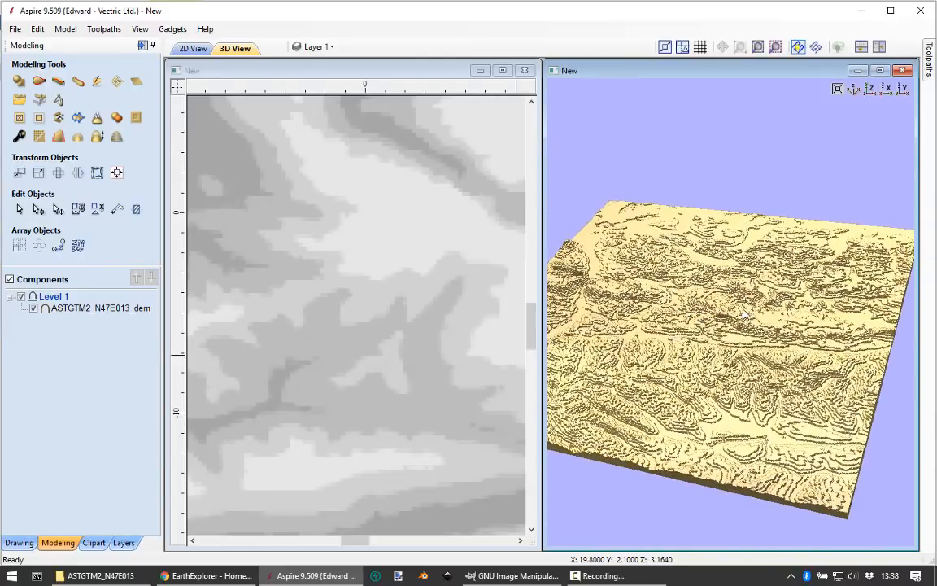
Step: Close the Aspire job without saving its changes and switch to GIMP
{"action": "left_click", "coordinate": [15, 28]}
{"action": "left_click", "coordinate": [36, 69]}
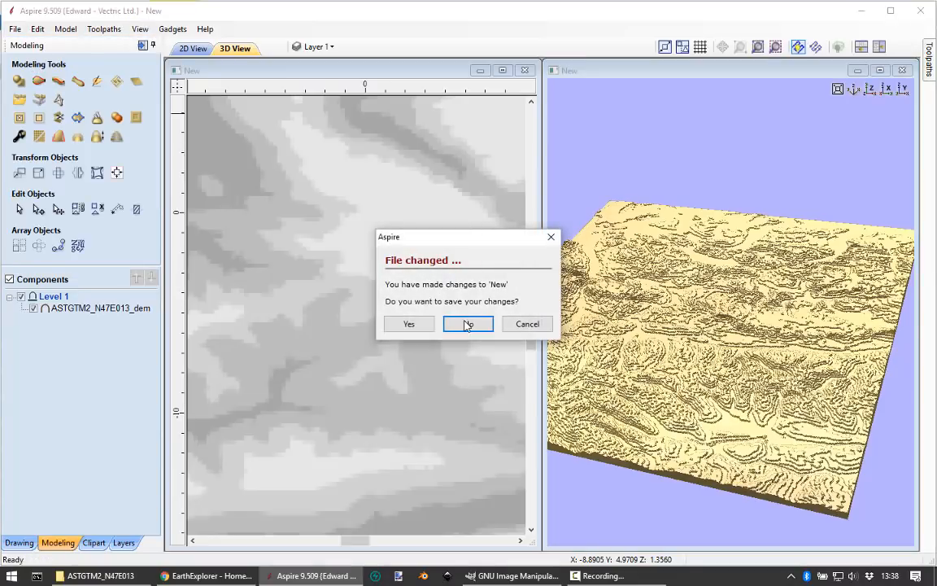
{"action": "left_click", "coordinate": [468, 323]}
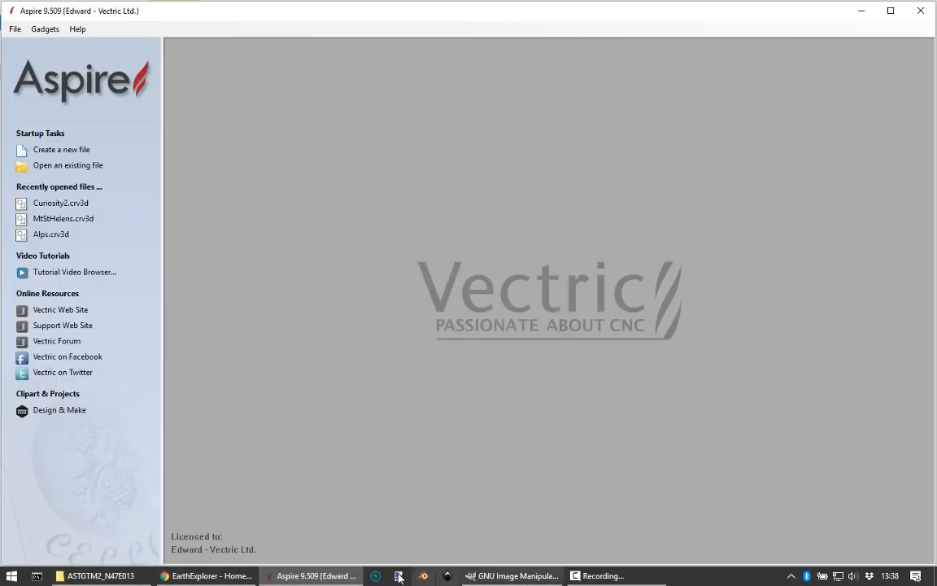
{"action": "left_click", "coordinate": [124, 575]}
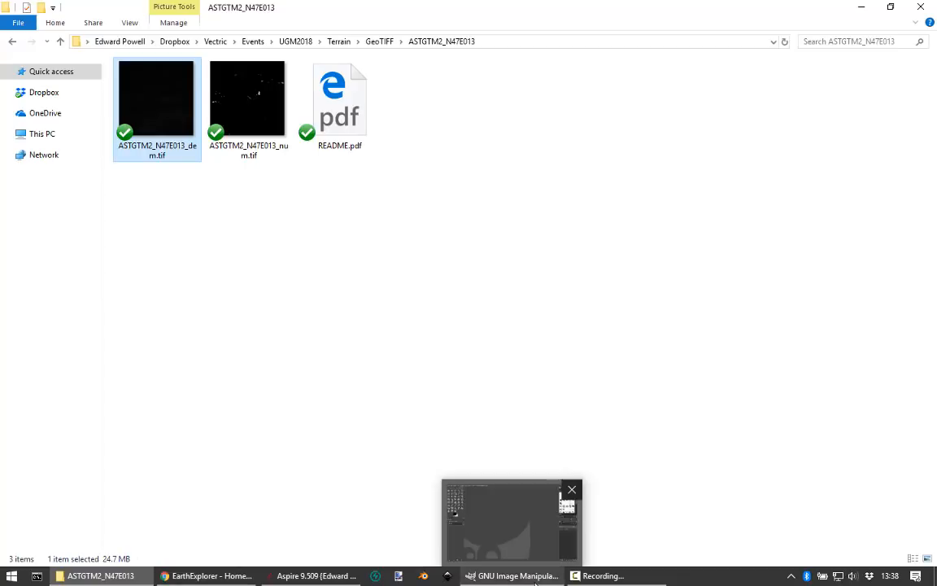
{"action": "left_click", "coordinate": [537, 576]}
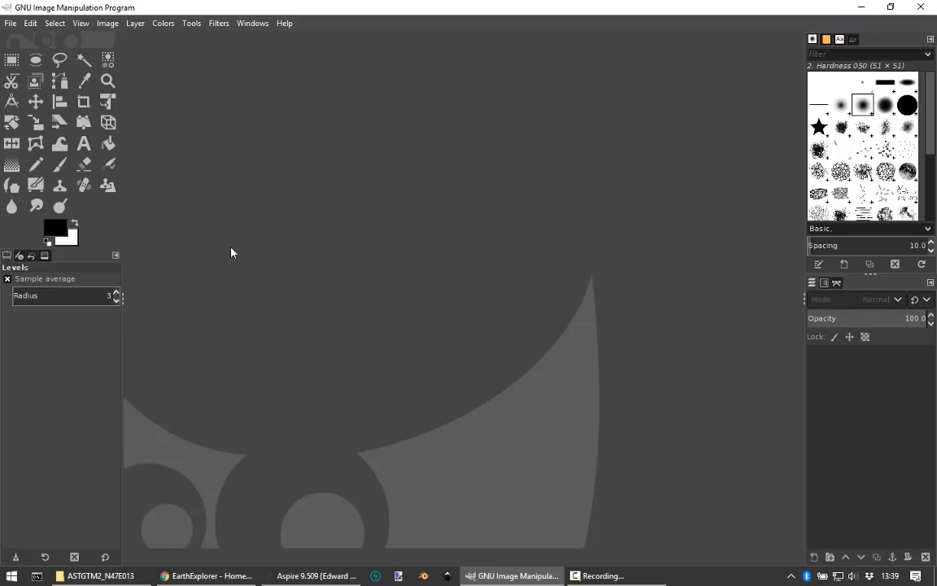
Step: Open ASTGTM2_N47E013_dem.tif from the ASTGTM2_N47E013 folder and look closely at the small spot near the image centre
{"action": "left_click", "coordinate": [9, 24]}
{"action": "left_click", "coordinate": [31, 71]}
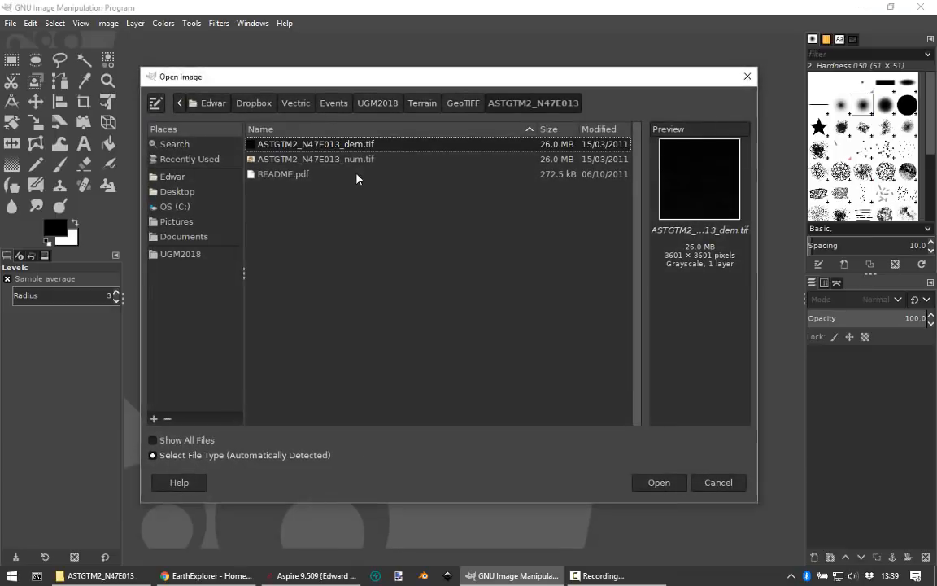
{"action": "double_click", "coordinate": [320, 146]}
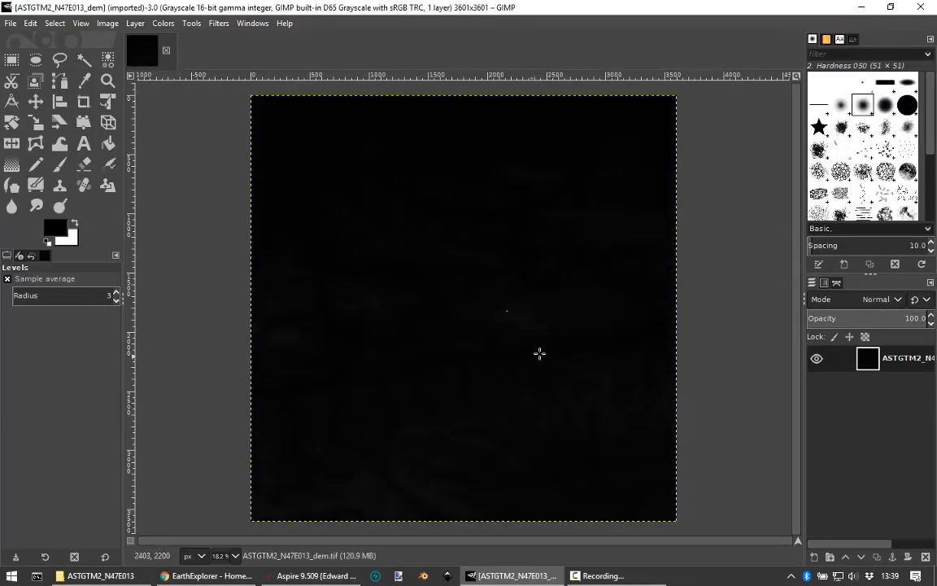
{"action": "scroll", "coordinate": [504, 333], "scroll_direction": "up", "scroll_amount": 7, "text": "ctrl"}
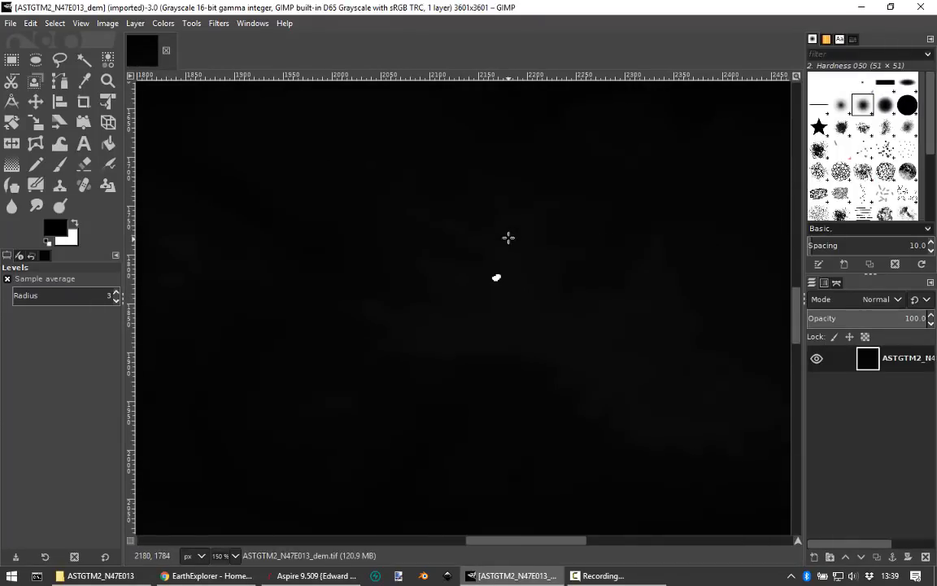
{"action": "scroll", "coordinate": [509, 238], "scroll_direction": "down", "scroll_amount": 7, "text": "ctrl"}
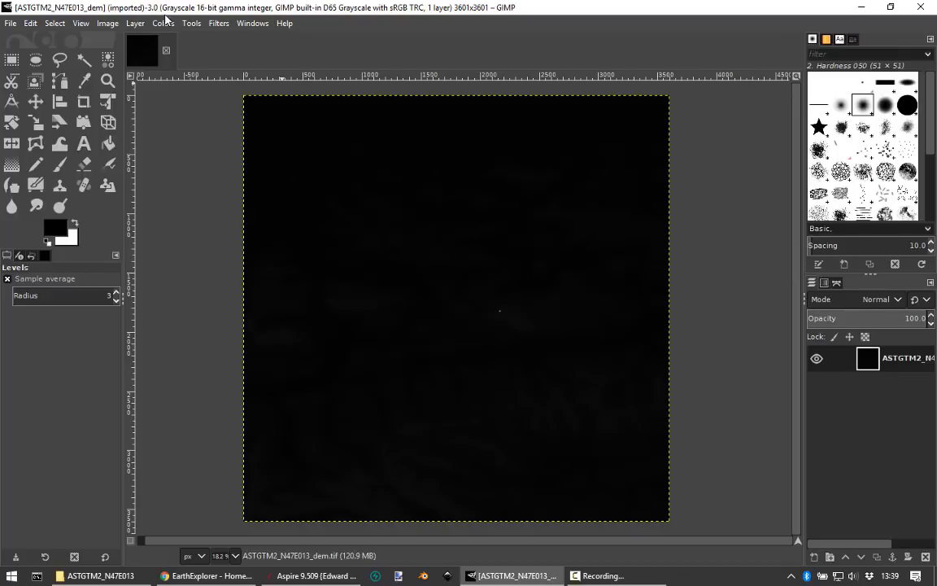
Step: Apply a Levels adjustment with automatic input levels to the elevation image
{"action": "left_click", "coordinate": [164, 24]}
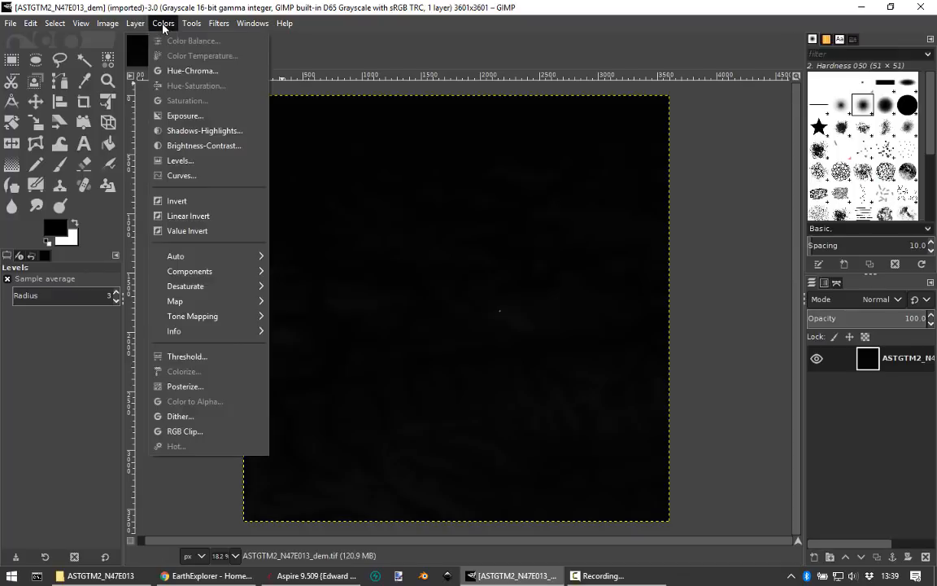
{"action": "left_click", "coordinate": [184, 162]}
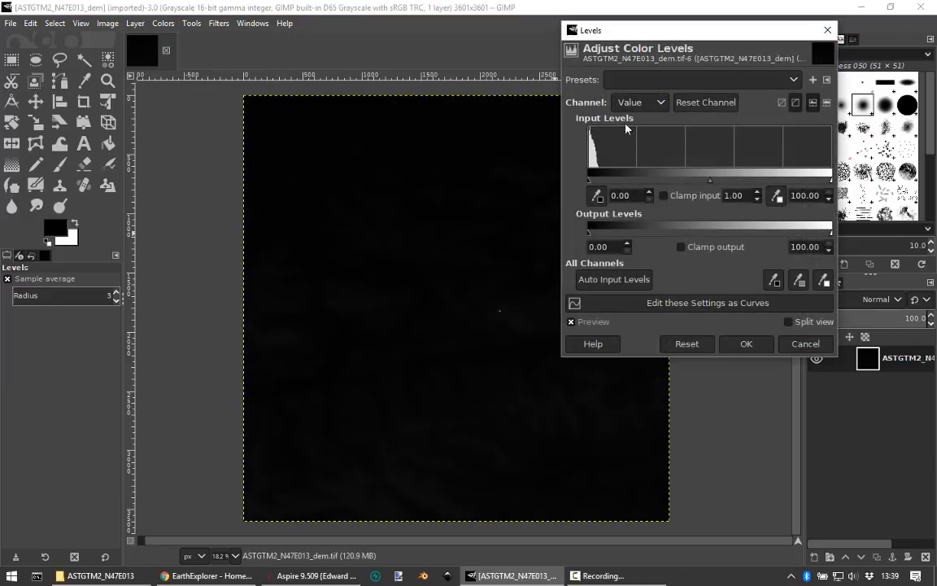
{"action": "left_click_drag", "start_coordinate": [732, 32], "coordinate": [462, 124]}
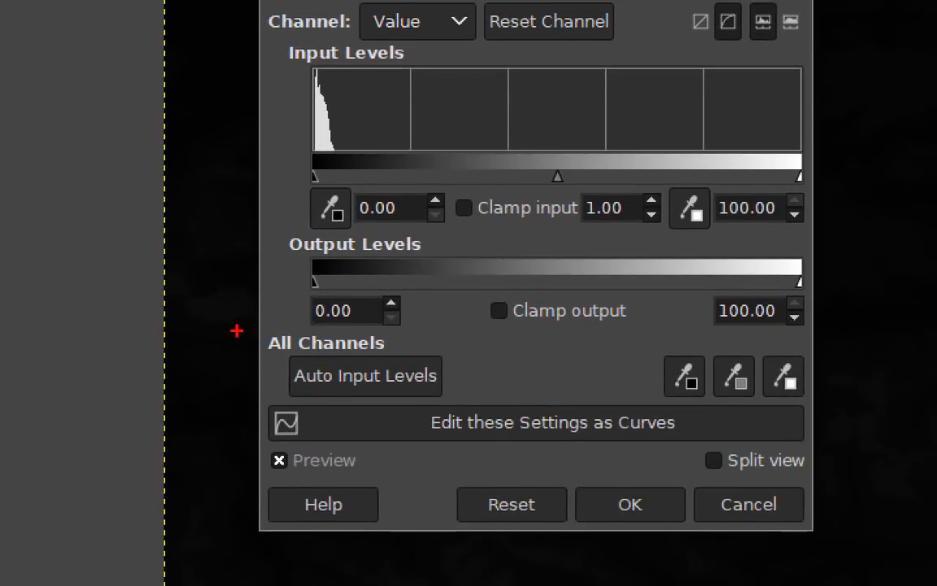
{"action": "left_click_drag", "start_coordinate": [245, 329], "coordinate": [478, 419]}
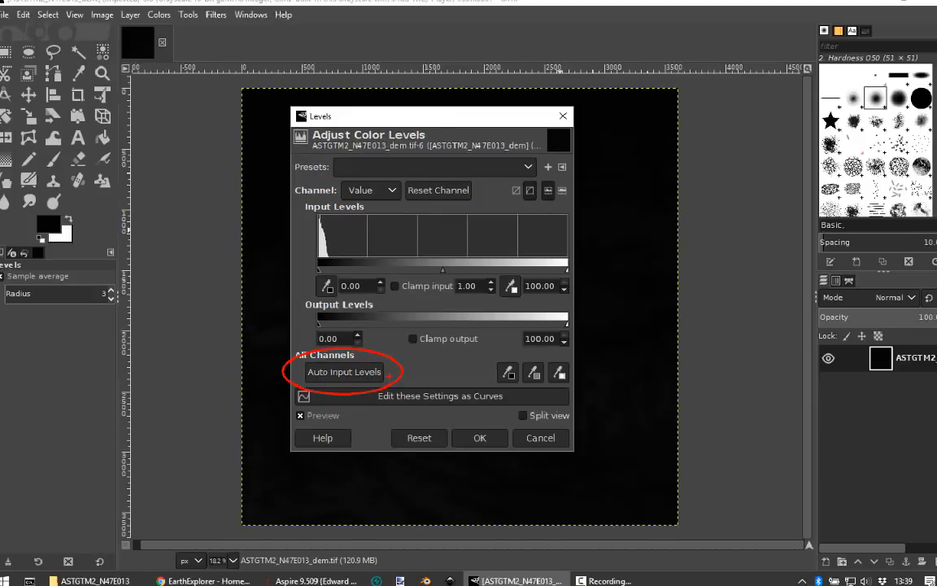
{"action": "left_click", "coordinate": [340, 371]}
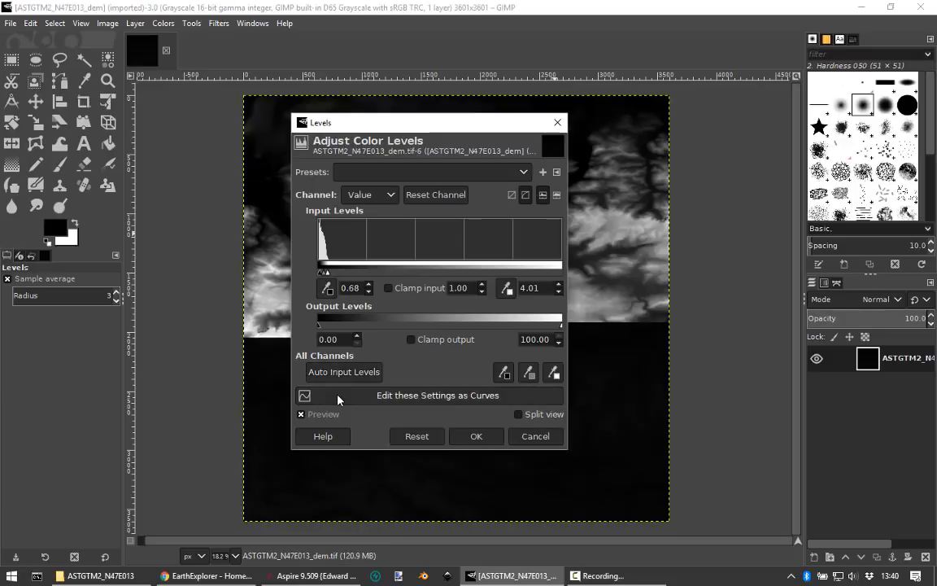
{"action": "left_click_drag", "start_coordinate": [405, 142], "coordinate": [732, 122]}
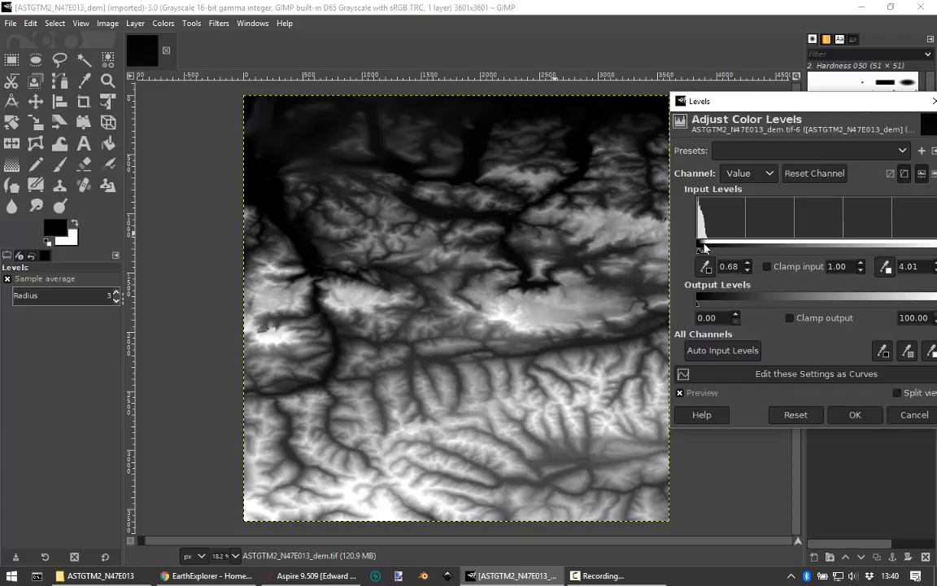
{"action": "left_click_drag", "start_coordinate": [698, 102], "coordinate": [440, 120]}
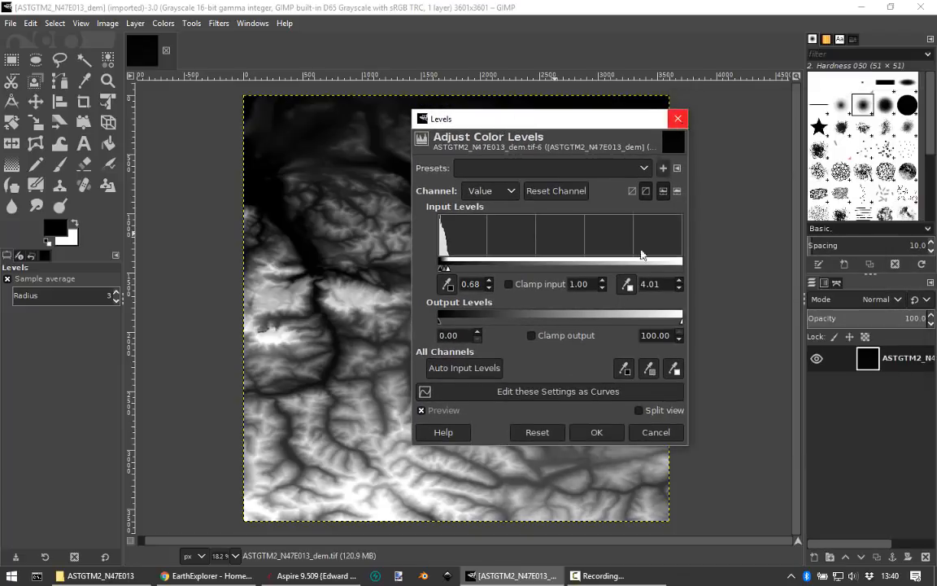
{"action": "left_click", "coordinate": [596, 432]}
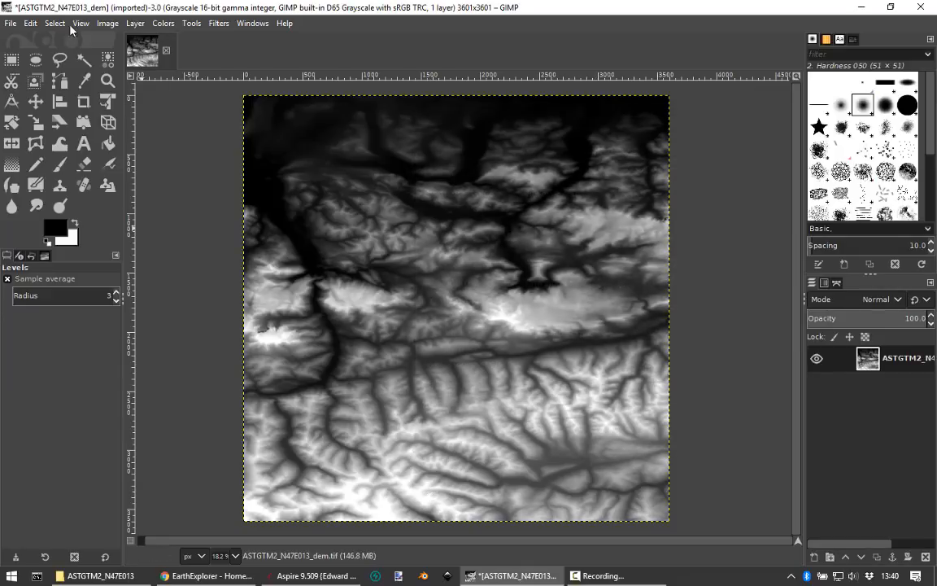
{"action": "left_click", "coordinate": [10, 24]}
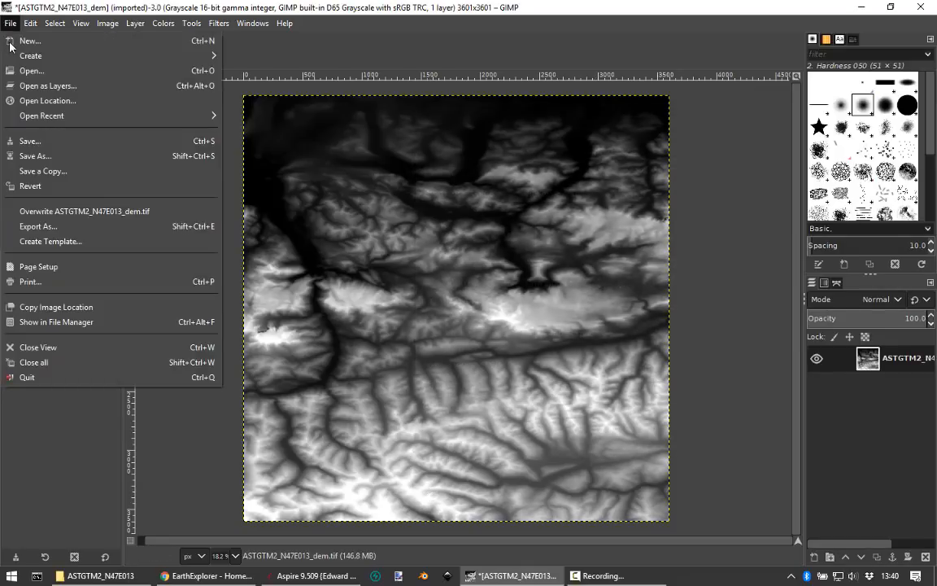
{"action": "left_click", "coordinate": [33, 154]}
{"action": "left_click", "coordinate": [583, 416]}
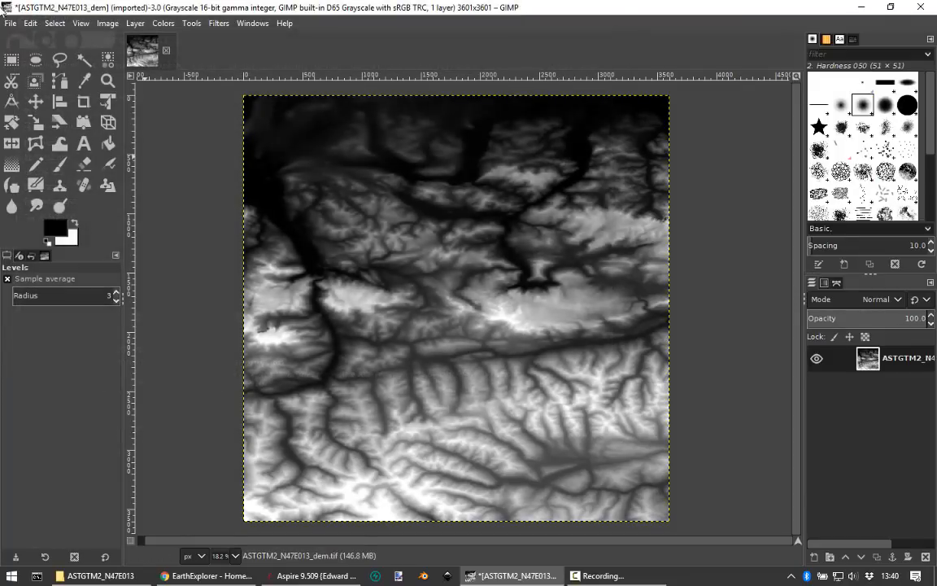
Step: Export the adjusted image as ASTGTM2_N47E013_levelled_dem.tif in the same folder, with no TIFF compression
{"action": "left_click", "coordinate": [10, 24]}
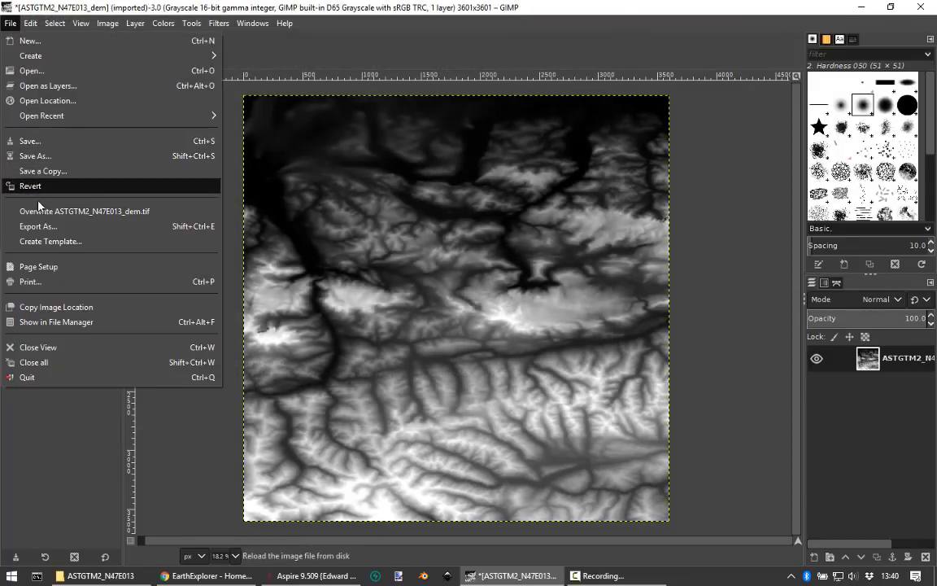
{"action": "left_click", "coordinate": [36, 226]}
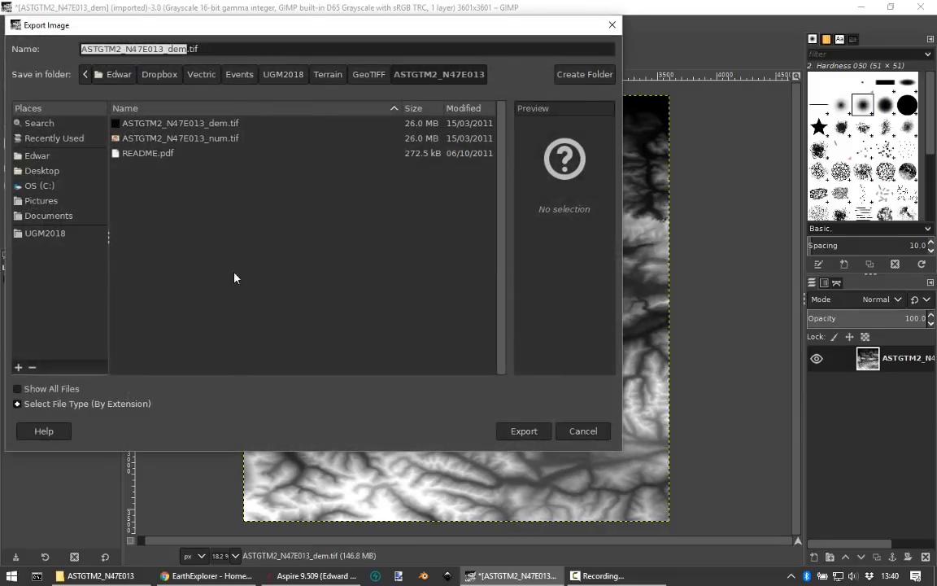
{"action": "left_click", "coordinate": [154, 125]}
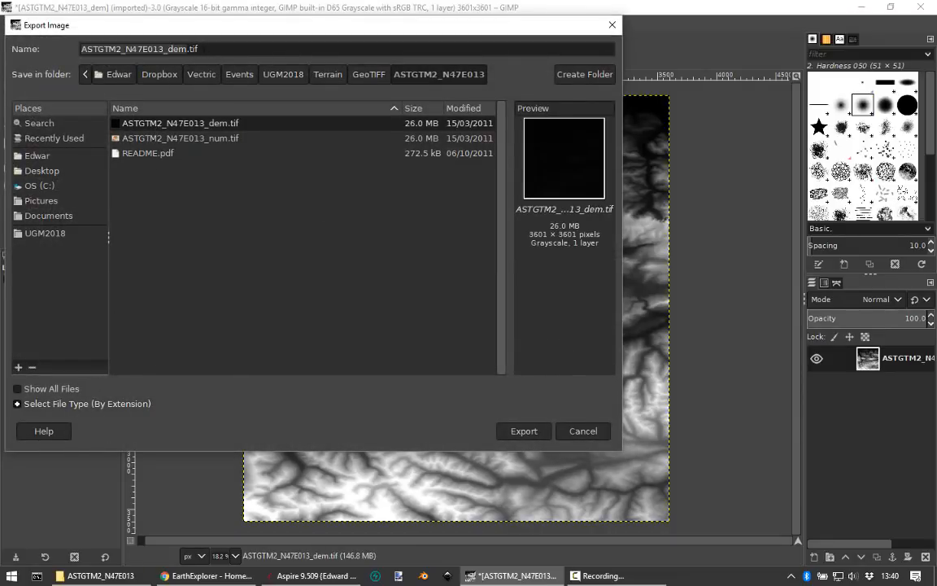
{"action": "left_click", "coordinate": [167, 49]}
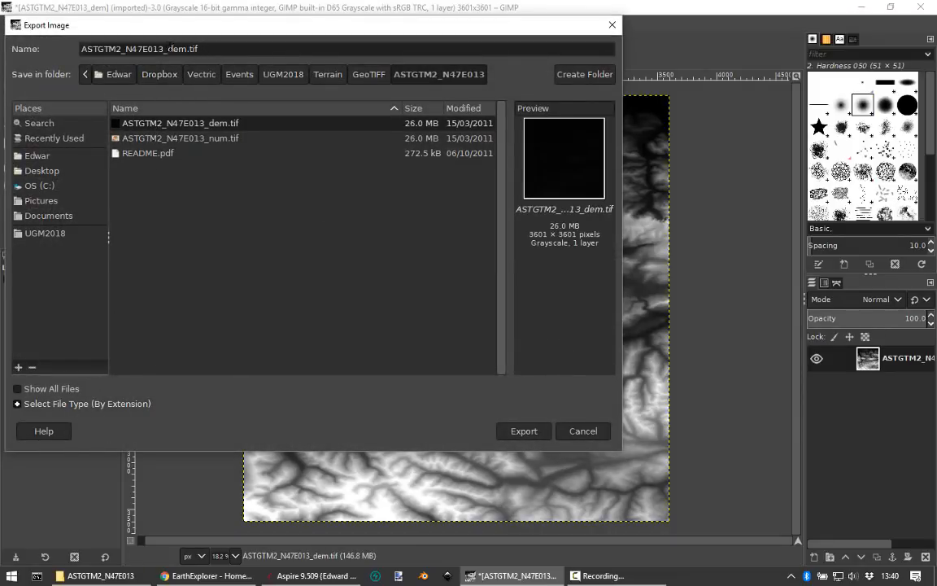
{"action": "type", "text": "levelled_"}
{"action": "left_click", "coordinate": [524, 430]}
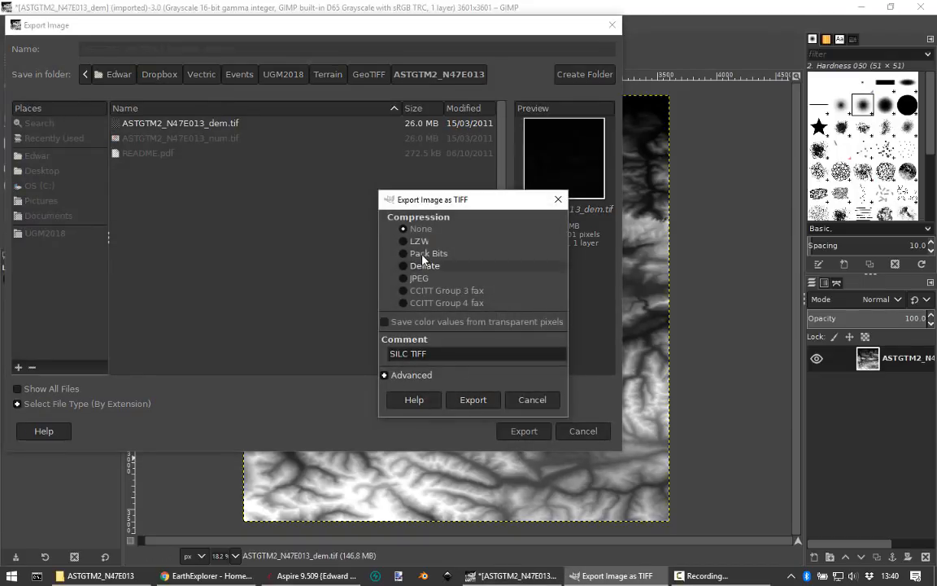
{"action": "left_click", "coordinate": [487, 403]}
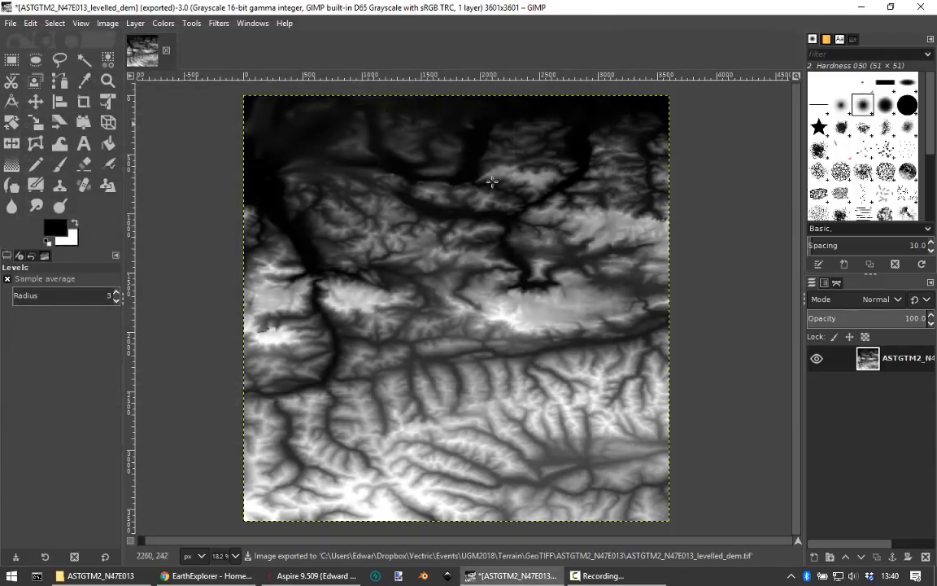
Step: Switch to Aspire and create a new single-sided job of 150 x 150 mm, 18 mm thick, ready for modelling
{"action": "left_click", "coordinate": [301, 575]}
{"action": "left_click", "coordinate": [36, 152]}
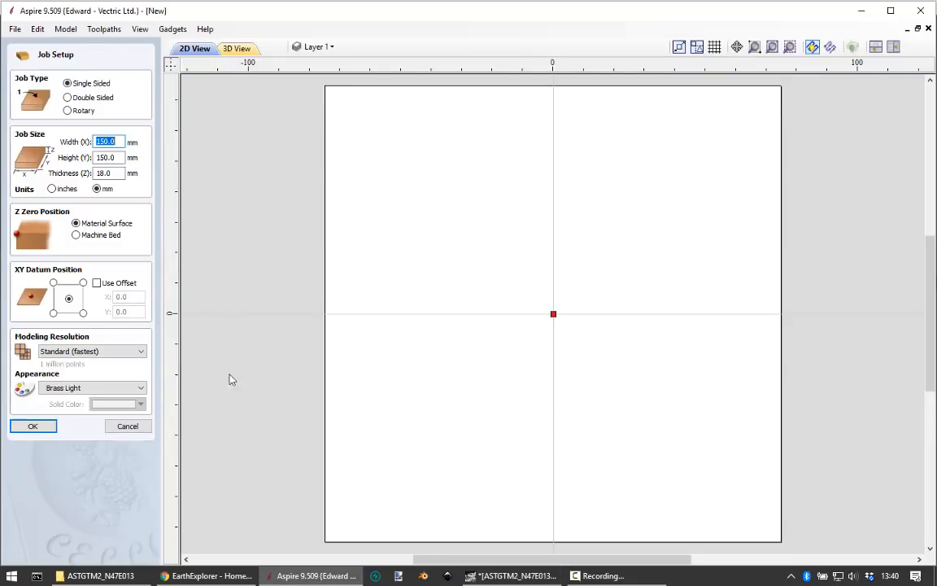
{"action": "left_click", "coordinate": [46, 430]}
{"action": "left_click", "coordinate": [58, 542]}
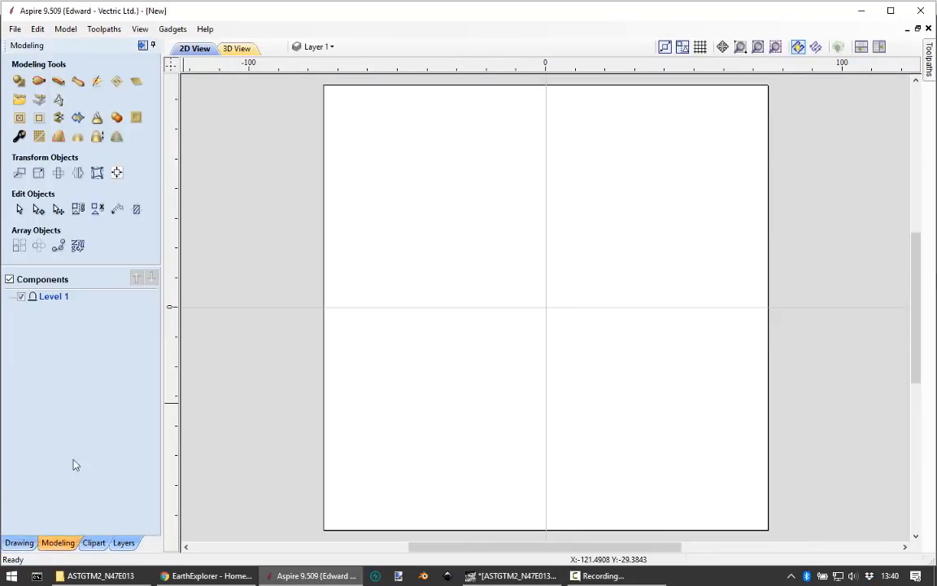
Step: Import ASTGTM2_N47E013_levelled_dem.tif as a component
{"action": "left_click", "coordinate": [39, 101]}
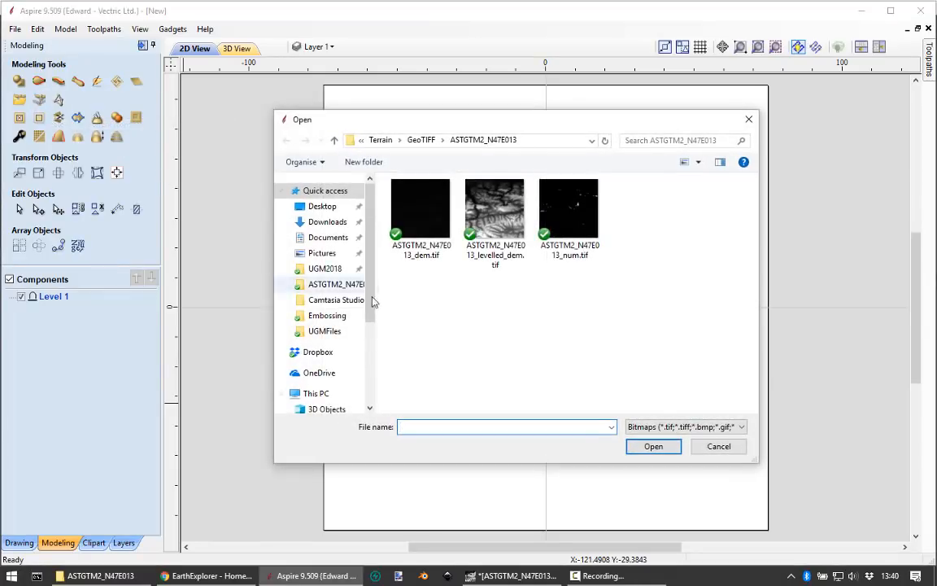
{"action": "left_click", "coordinate": [490, 220]}
{"action": "double_click", "coordinate": [490, 219]}
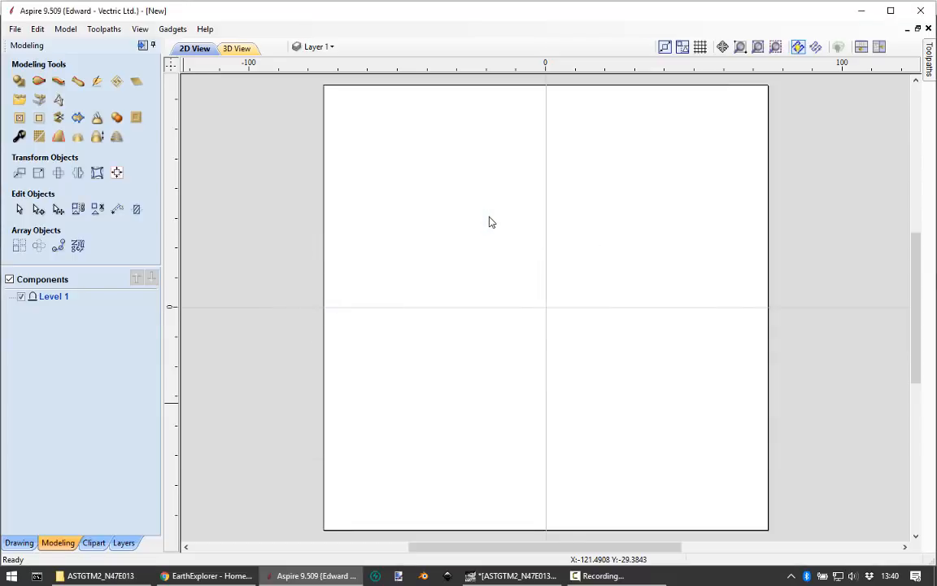
Step: Resize the terrain component to 150 mm wide with width and height linked, and check its relief in 3D
{"action": "left_click", "coordinate": [38, 173]}
{"action": "type", "text": "1"}
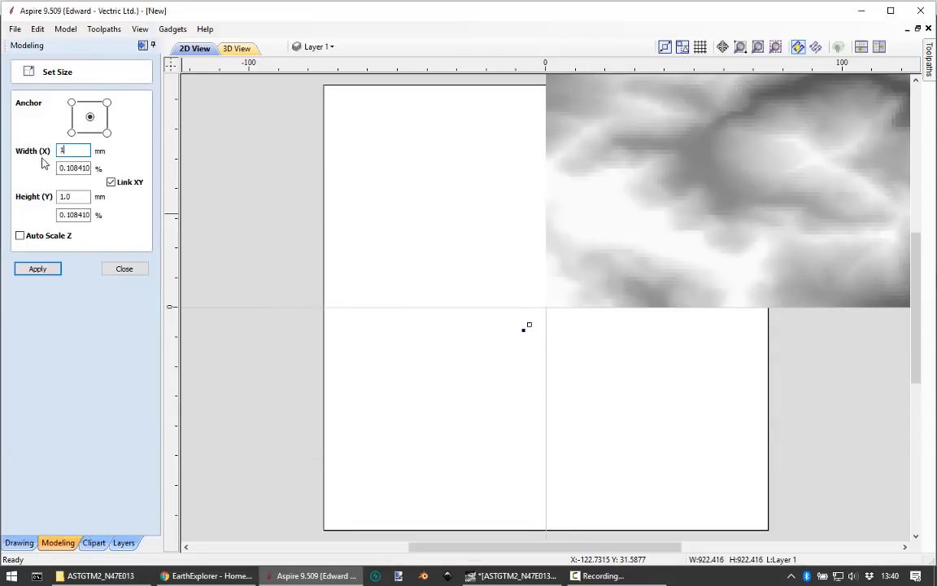
{"action": "type", "text": "50"}
{"action": "left_click", "coordinate": [48, 268]}
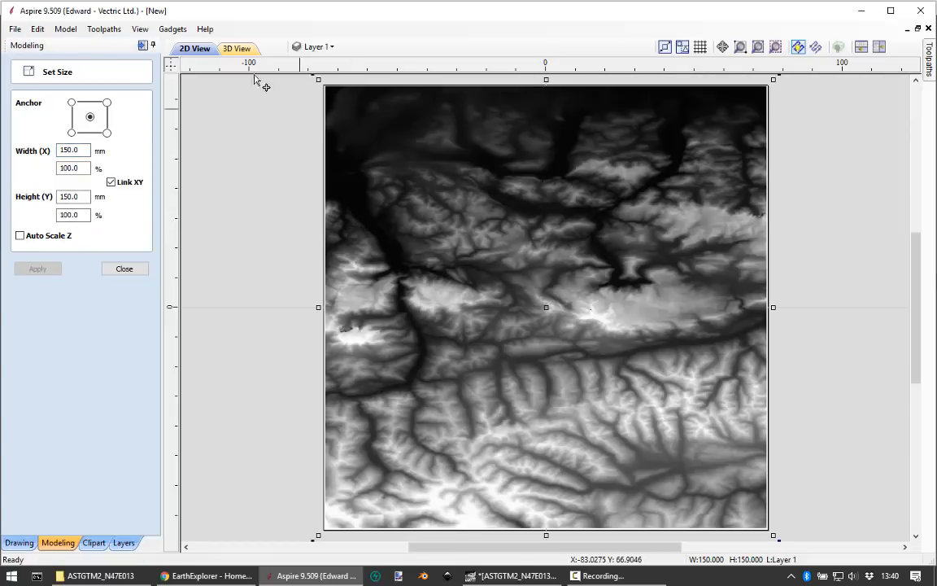
{"action": "left_click", "coordinate": [235, 49]}
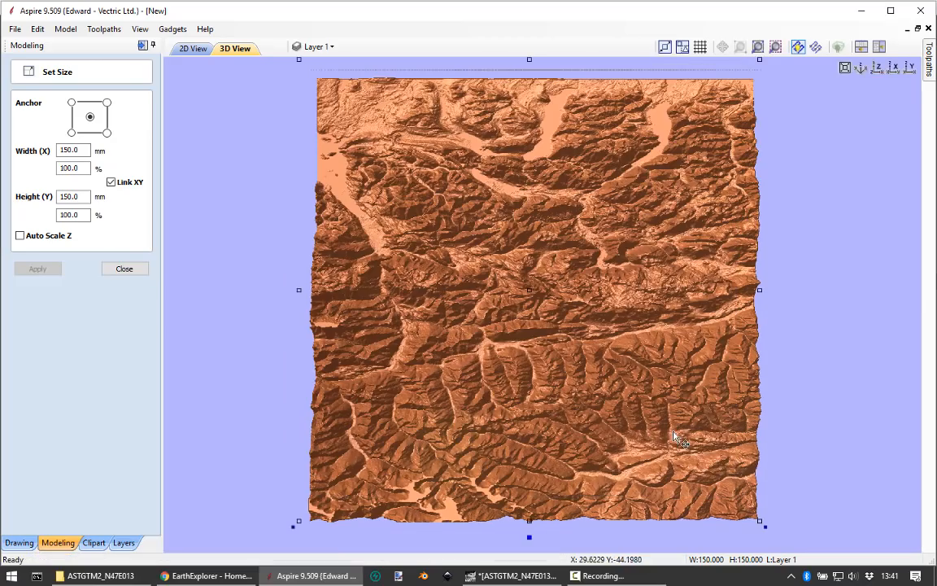
{"action": "left_click", "coordinate": [780, 451]}
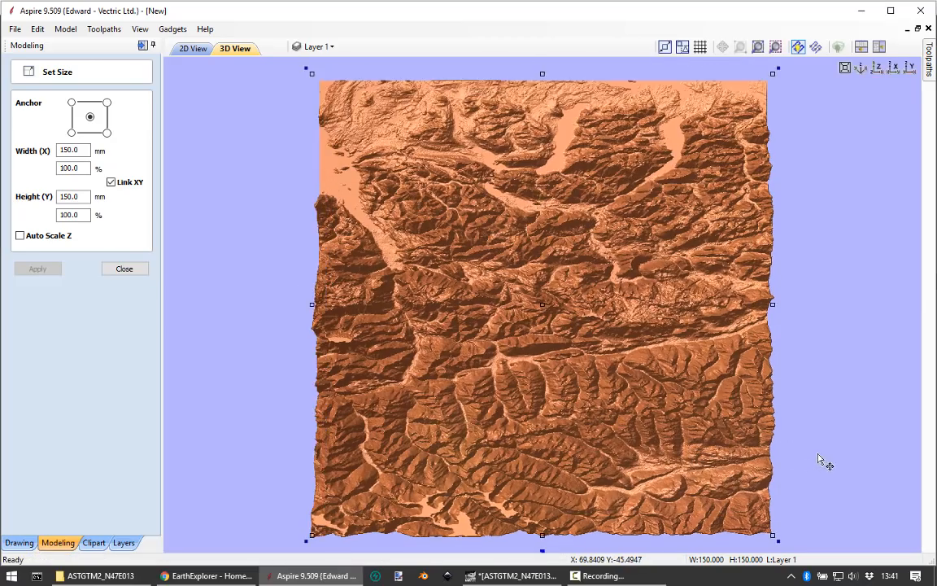
{"action": "left_click_drag", "start_coordinate": [828, 460], "coordinate": [736, 298]}
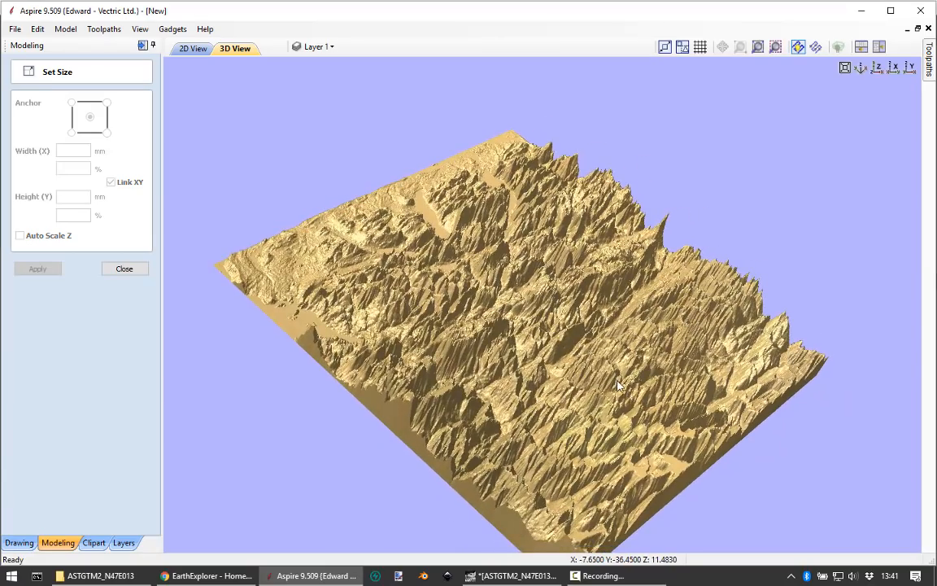
{"action": "left_click", "coordinate": [122, 268]}
Step: Set the terrain component's shape height to 6 mm
{"action": "left_click", "coordinate": [503, 342]}
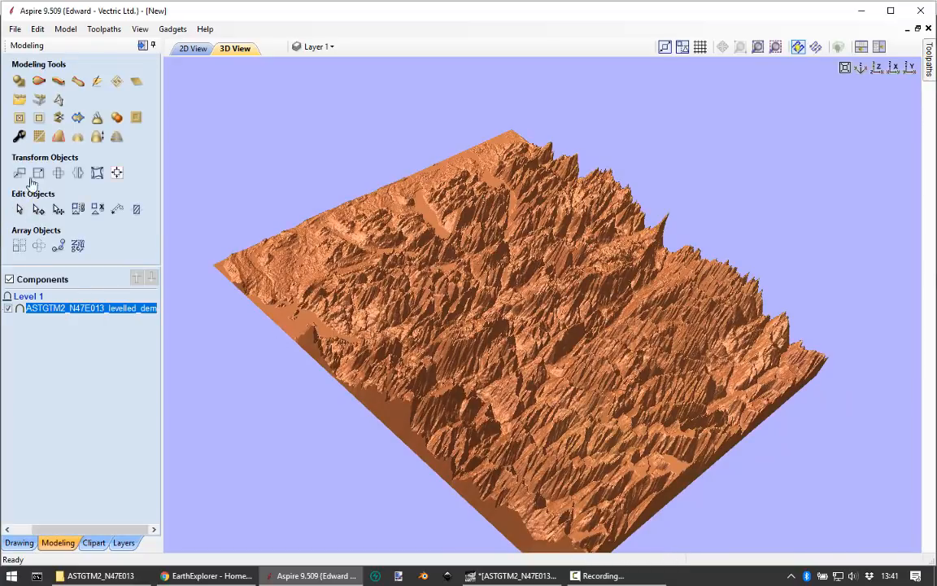
{"action": "left_click", "coordinate": [19, 136]}
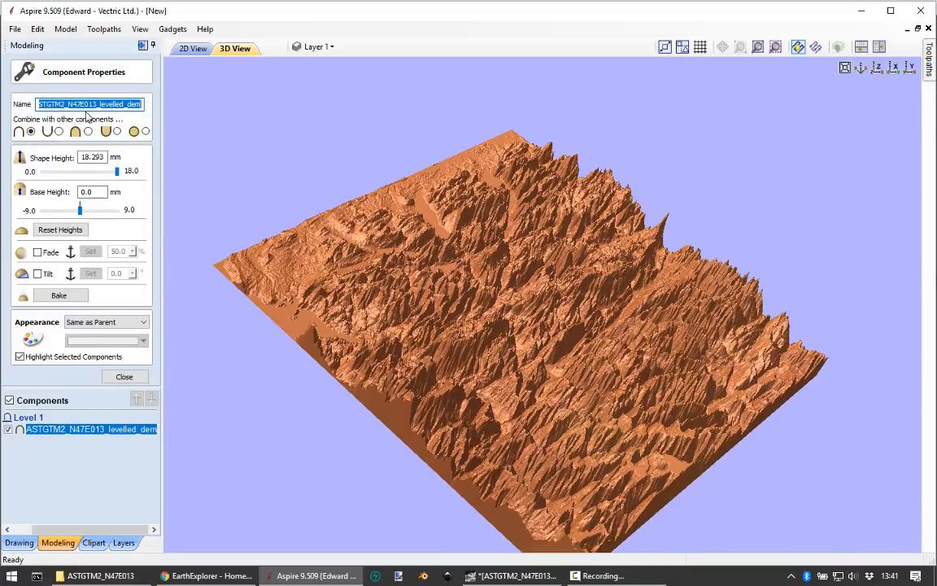
{"action": "left_click", "coordinate": [82, 157]}
{"action": "type", "text": "6"}
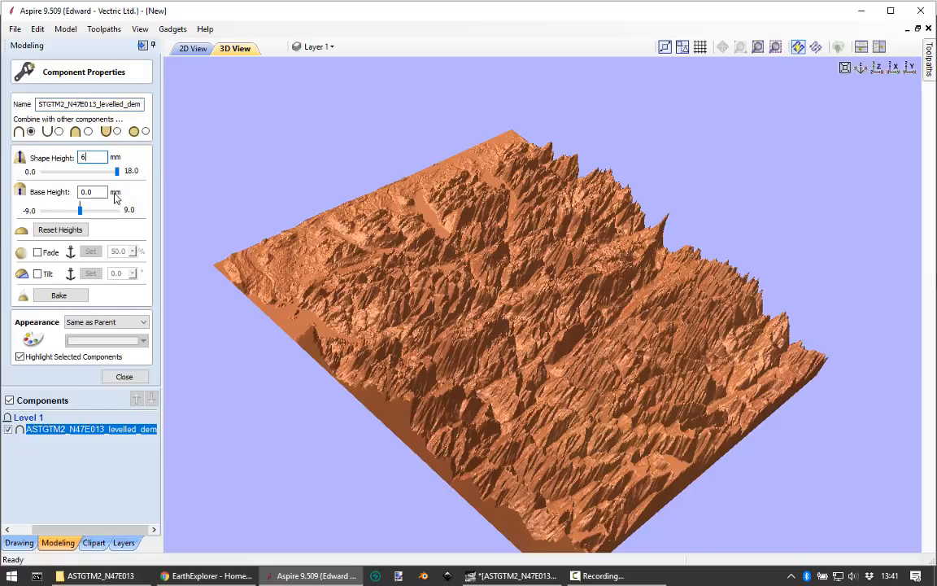
{"action": "key", "text": "Return"}
Step: Examine the terrain's relief from several angles in 3D, closing the component properties and leaving the component deselected
{"action": "left_click_drag", "start_coordinate": [778, 249], "coordinate": [467, 313]}
{"action": "left_click_drag", "start_coordinate": [329, 326], "coordinate": [451, 375]}
{"action": "scroll", "coordinate": [451, 375], "scroll_direction": "up", "scroll_amount": 2}
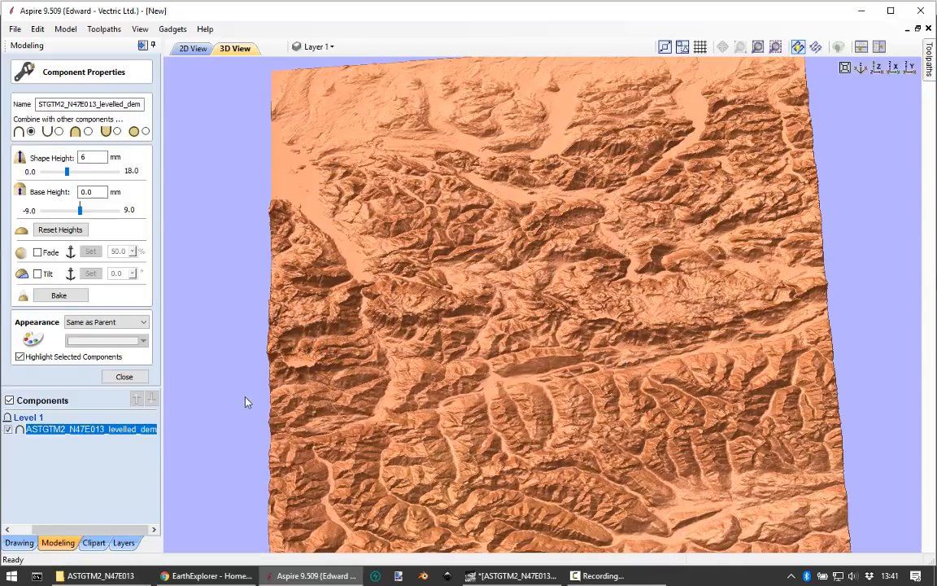
{"action": "left_click", "coordinate": [123, 377]}
{"action": "left_click", "coordinate": [191, 376]}
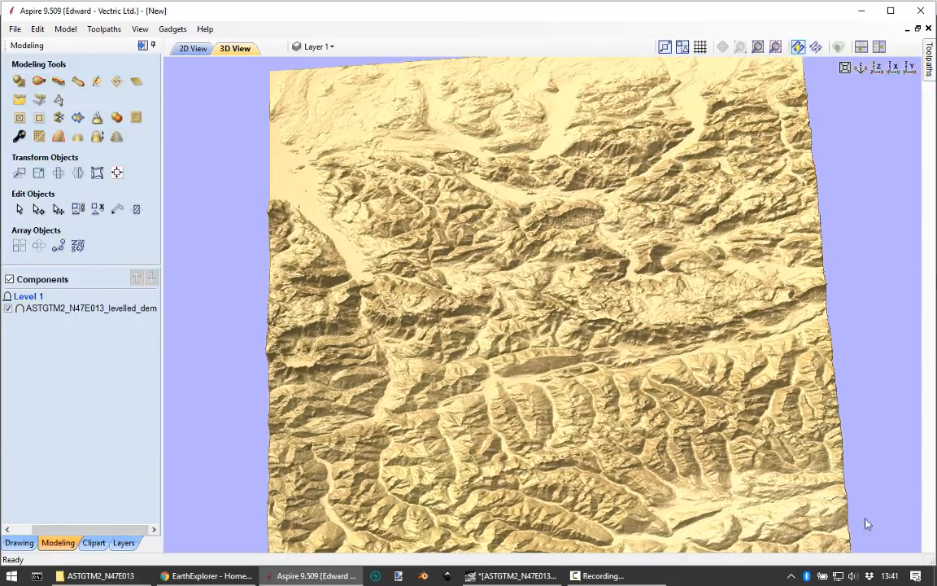
{"action": "left_click_drag", "start_coordinate": [866, 523], "coordinate": [340, 363]}
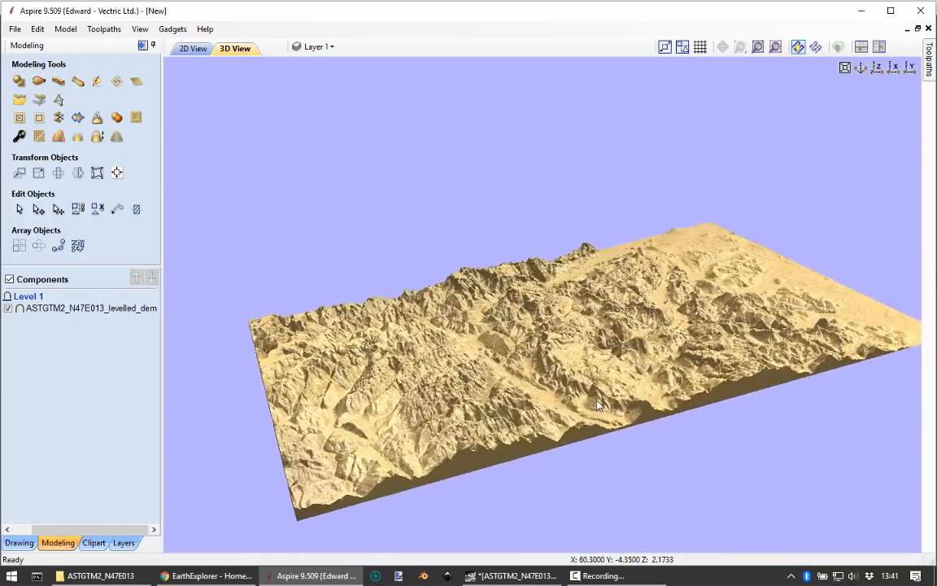
Step: Turn on shadow shading for the 3D display of the terrain component
{"action": "scroll", "coordinate": [531, 354], "scroll_direction": "up", "scroll_amount": 2}
{"action": "left_click_drag", "start_coordinate": [531, 355], "coordinate": [651, 340]}
{"action": "scroll", "coordinate": [555, 262], "scroll_direction": "down", "scroll_amount": 2}
{"action": "left_click_drag", "start_coordinate": [540, 123], "coordinate": [464, 119]}
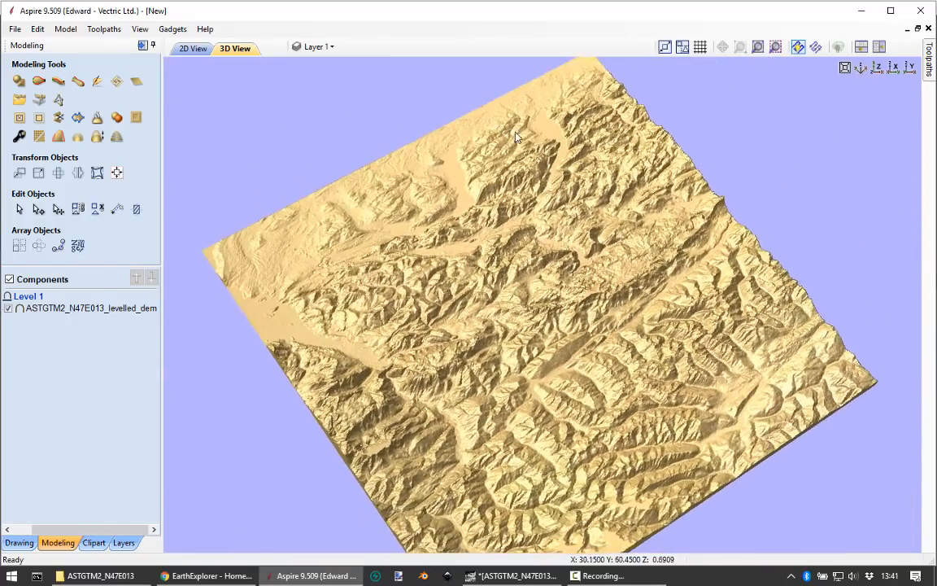
{"action": "left_click", "coordinate": [140, 29]}
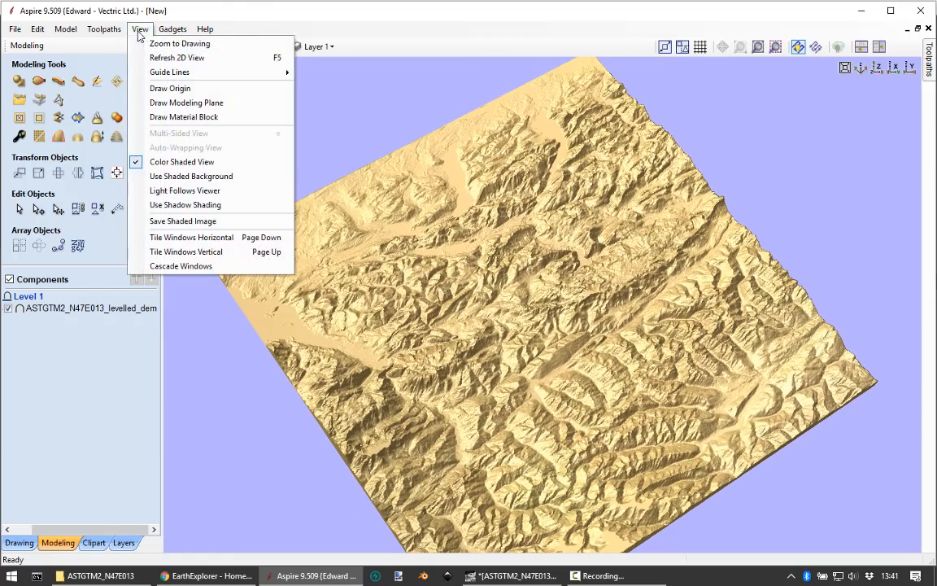
{"action": "left_click", "coordinate": [155, 202]}
Step: Examine the shadow-shaded ridges and valleys of the terrain in 3D, both up close and as a whole from several angles
{"action": "left_click_drag", "start_coordinate": [744, 494], "coordinate": [645, 356]}
{"action": "scroll", "coordinate": [645, 353], "scroll_direction": "up", "scroll_amount": 3}
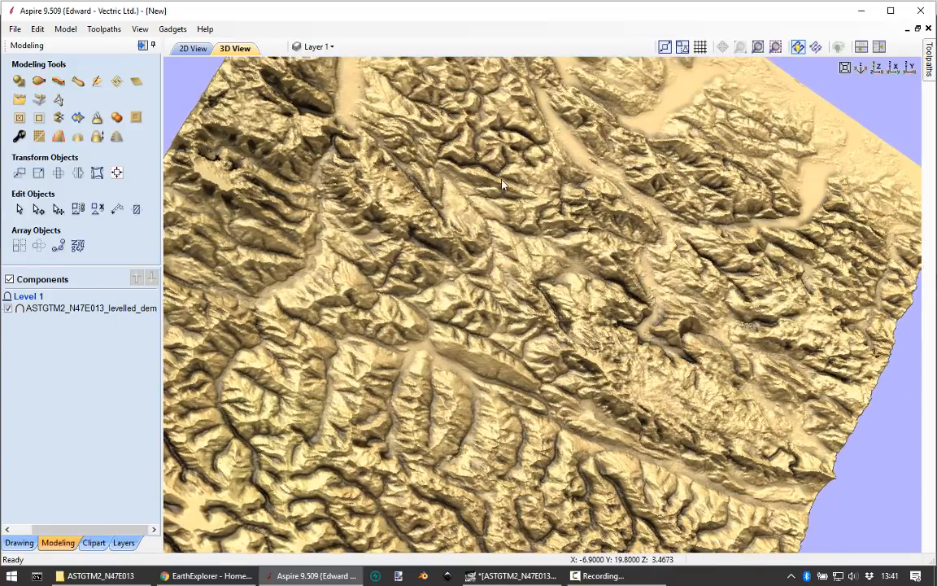
{"action": "left_click_drag", "start_coordinate": [502, 186], "coordinate": [594, 96]}
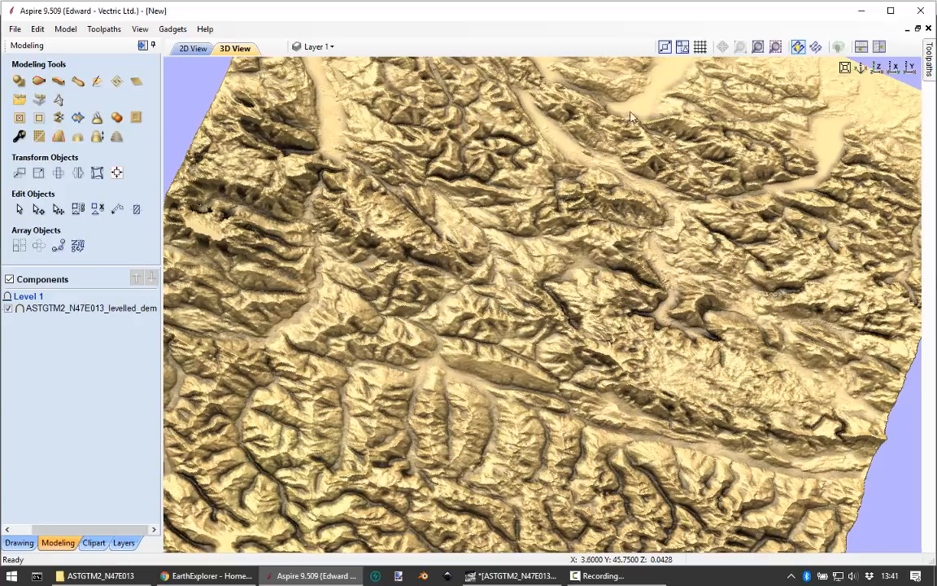
{"action": "scroll", "coordinate": [408, 362], "scroll_direction": "down", "scroll_amount": 3}
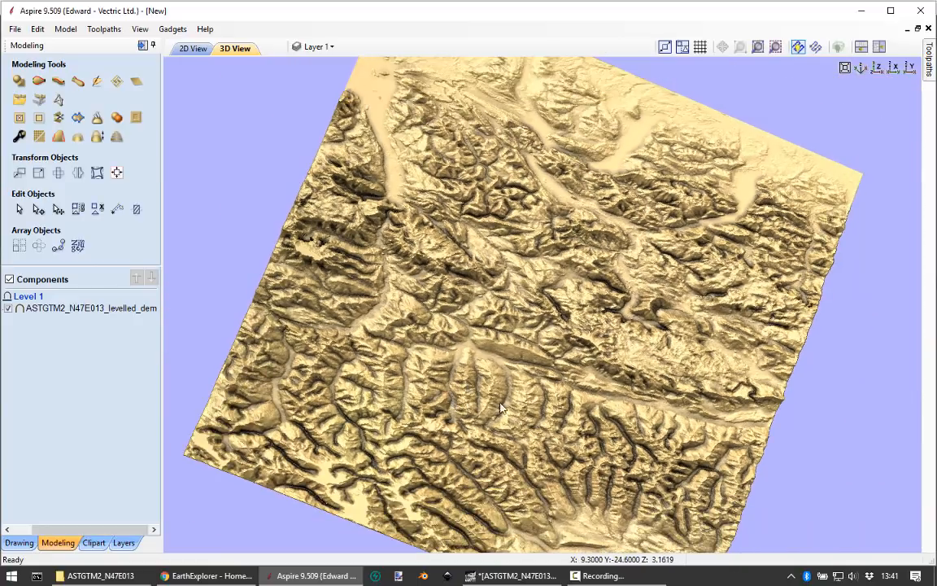
{"action": "scroll", "coordinate": [374, 428], "scroll_direction": "up", "scroll_amount": 2}
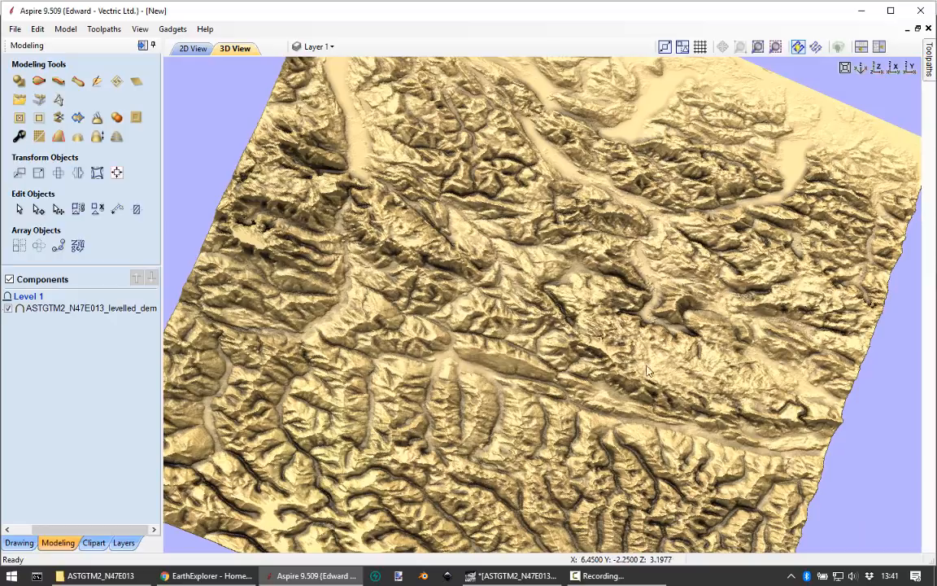
{"action": "left_click_drag", "start_coordinate": [598, 373], "coordinate": [398, 91]}
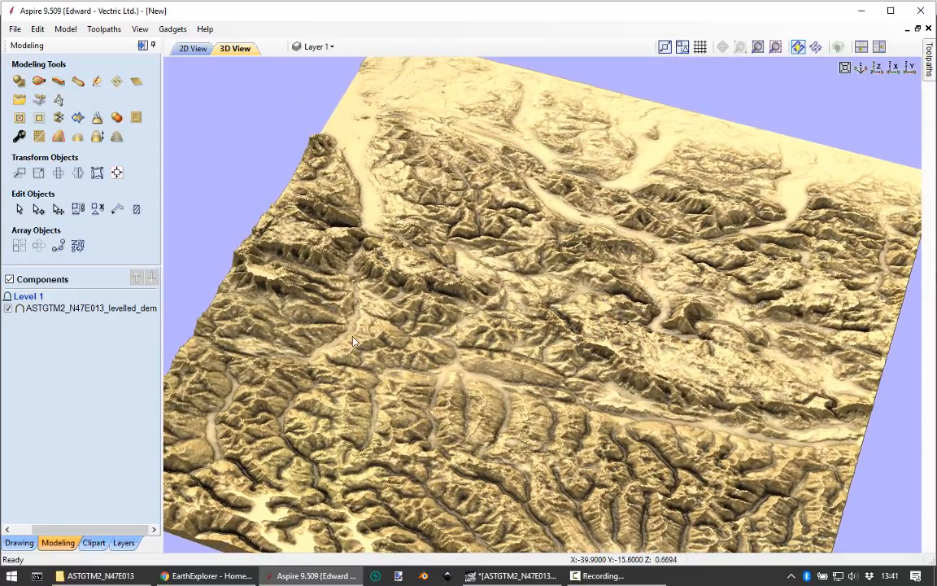
{"action": "left_click_drag", "start_coordinate": [352, 416], "coordinate": [388, 431]}
{"action": "left_click_drag", "start_coordinate": [462, 504], "coordinate": [248, 444]}
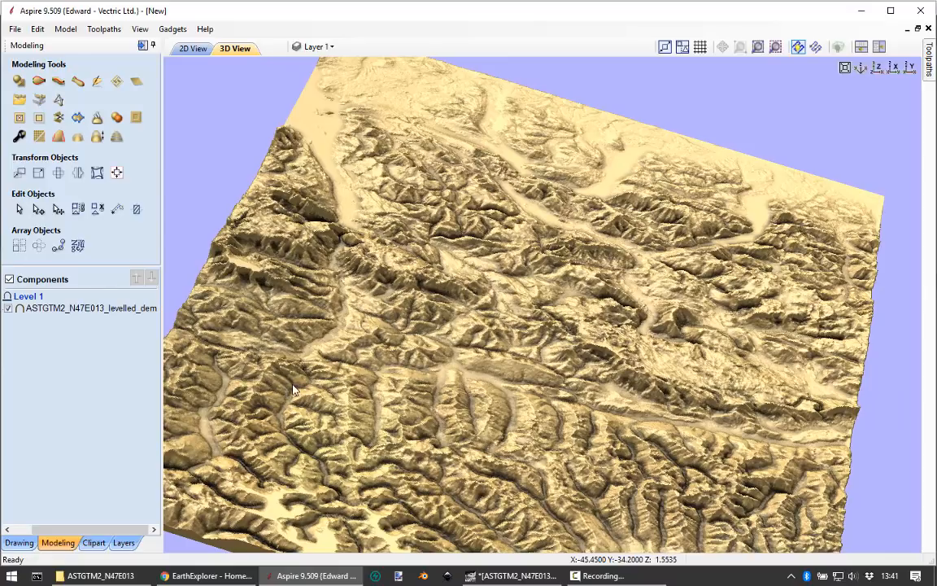
{"action": "scroll", "coordinate": [634, 345], "scroll_direction": "down", "scroll_amount": 3}
{"action": "left_click_drag", "start_coordinate": [449, 393], "coordinate": [663, 342]}
{"action": "left_click_drag", "start_coordinate": [540, 115], "coordinate": [648, 306]}
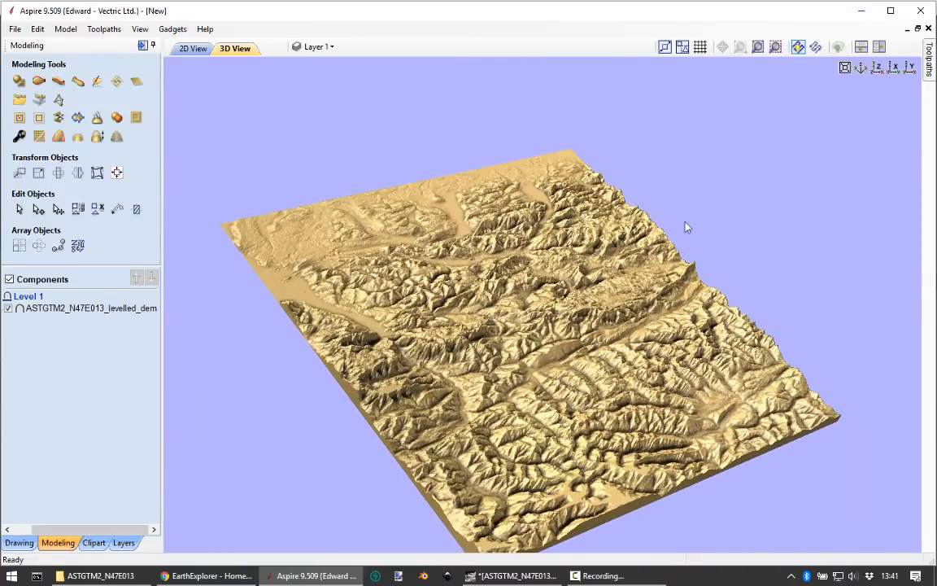
{"action": "left_click_drag", "start_coordinate": [686, 227], "coordinate": [658, 359]}
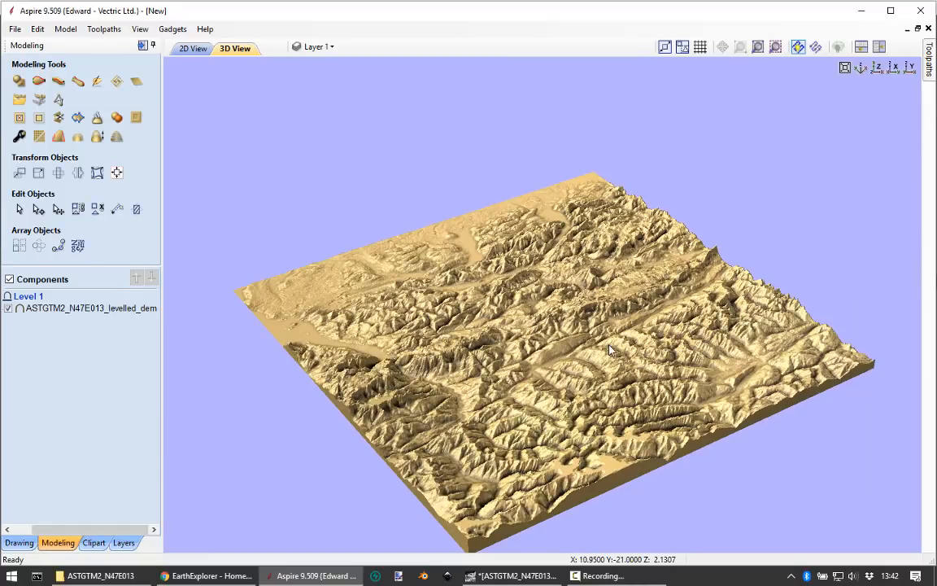
{"action": "left_click_drag", "start_coordinate": [609, 350], "coordinate": [631, 309]}
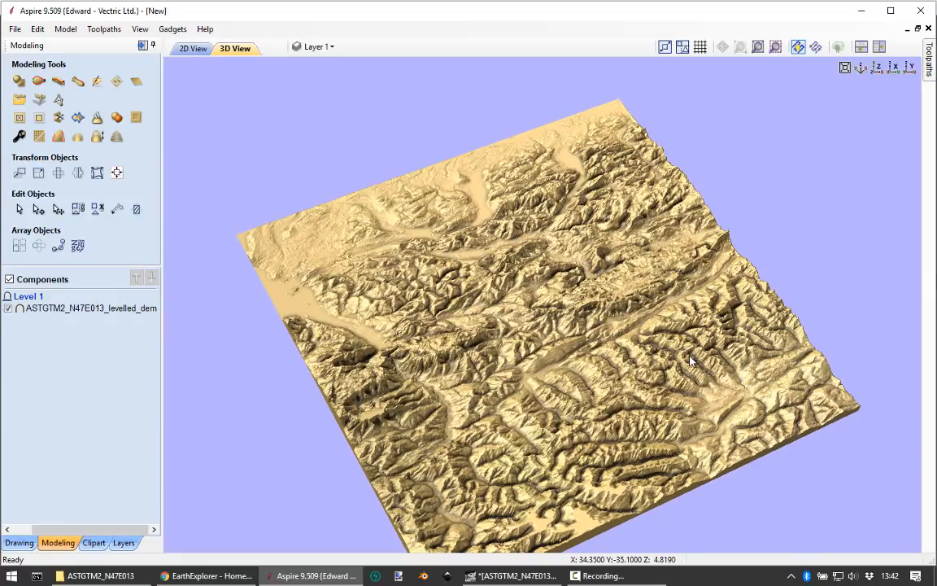
{"action": "left_click_drag", "start_coordinate": [690, 361], "coordinate": [568, 322]}
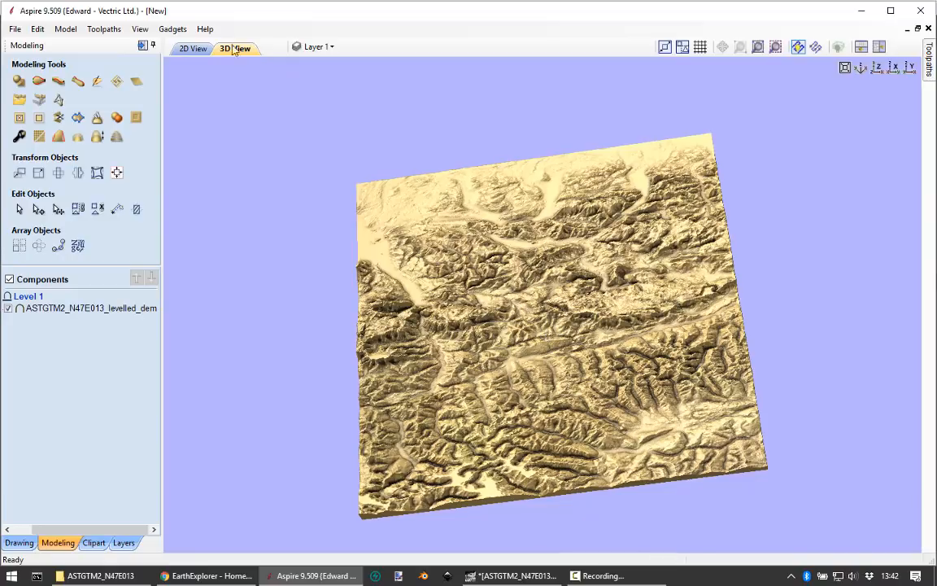
Step: Inspect the terrain component's greyscale heights in the 2D view, checking individual valleys and peaks up close and the overall map
{"action": "left_click", "coordinate": [191, 50]}
{"action": "scroll", "coordinate": [779, 263], "scroll_direction": "down", "scroll_amount": 2}
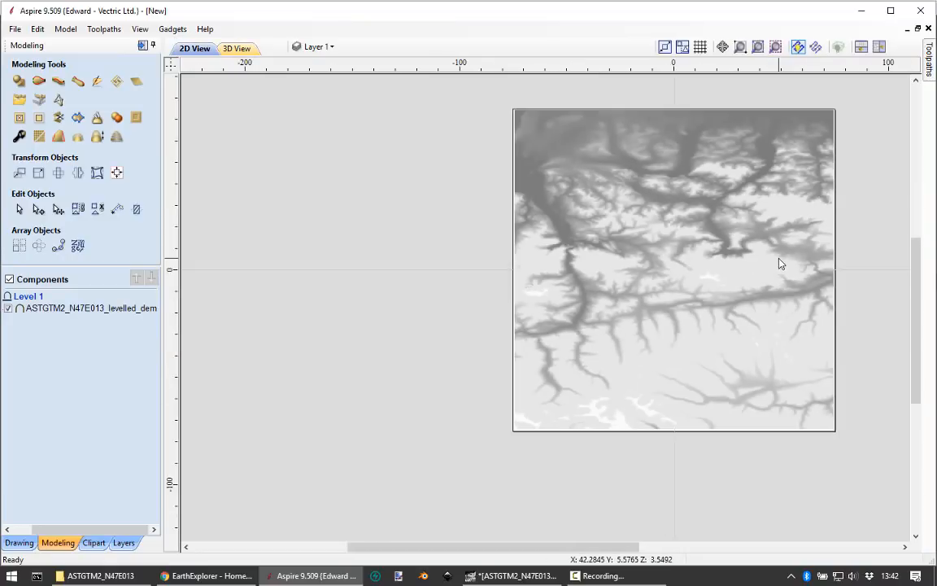
{"action": "scroll", "coordinate": [841, 222], "scroll_direction": "up", "scroll_amount": 8}
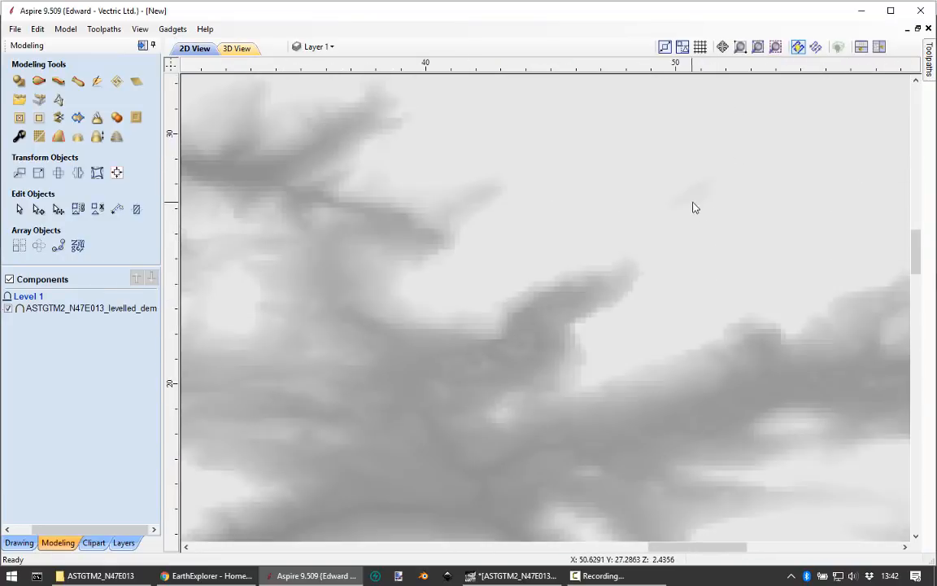
{"action": "scroll", "coordinate": [699, 224], "scroll_direction": "down", "scroll_amount": 7}
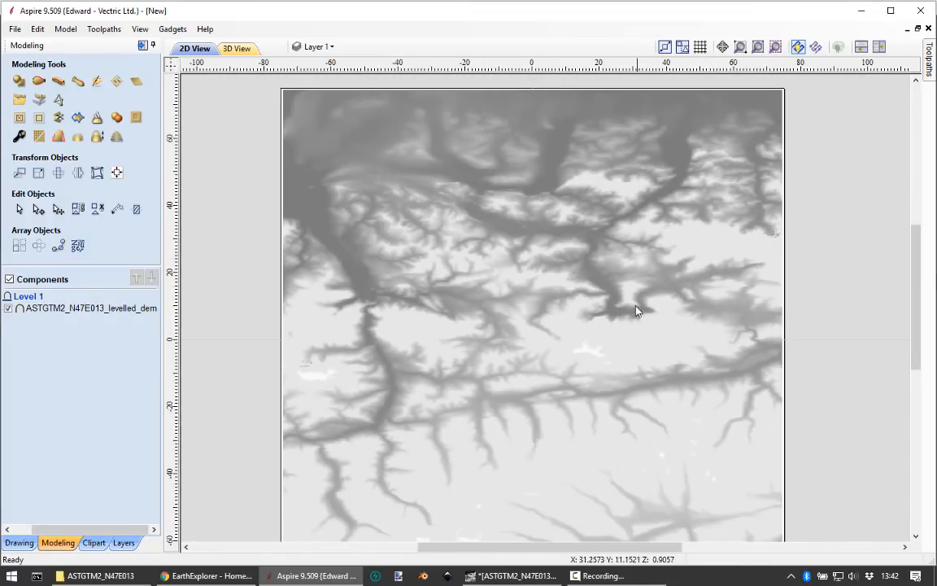
{"action": "scroll", "coordinate": [612, 332], "scroll_direction": "up", "scroll_amount": 10}
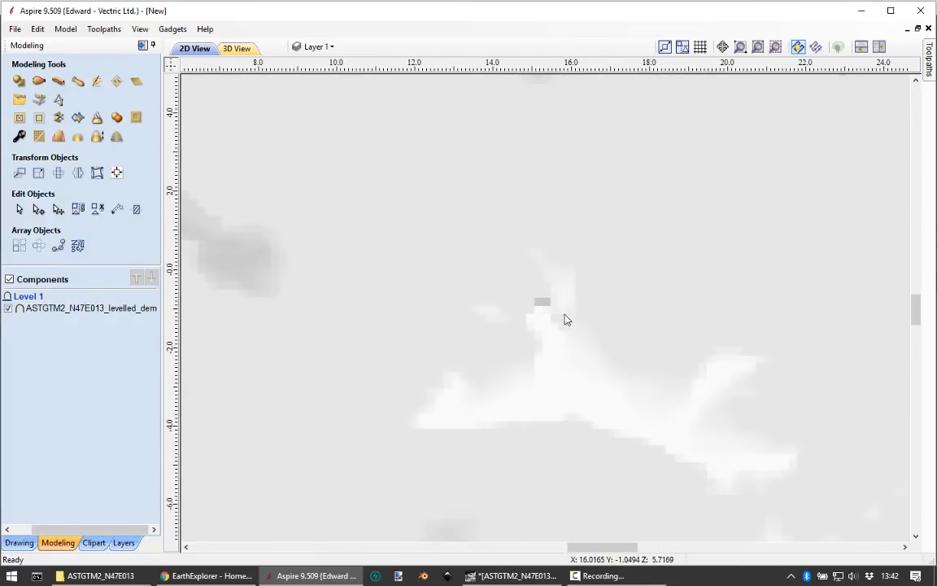
{"action": "scroll", "coordinate": [543, 341], "scroll_direction": "down", "scroll_amount": 8}
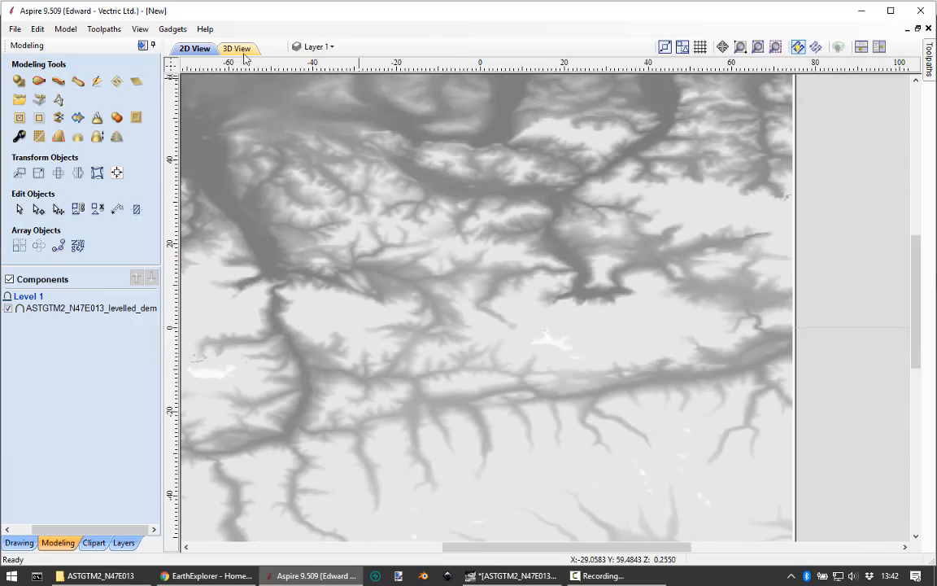
Step: Return to the 3D view and check the whole terrain's relief from an oblique angle
{"action": "left_click", "coordinate": [244, 54]}
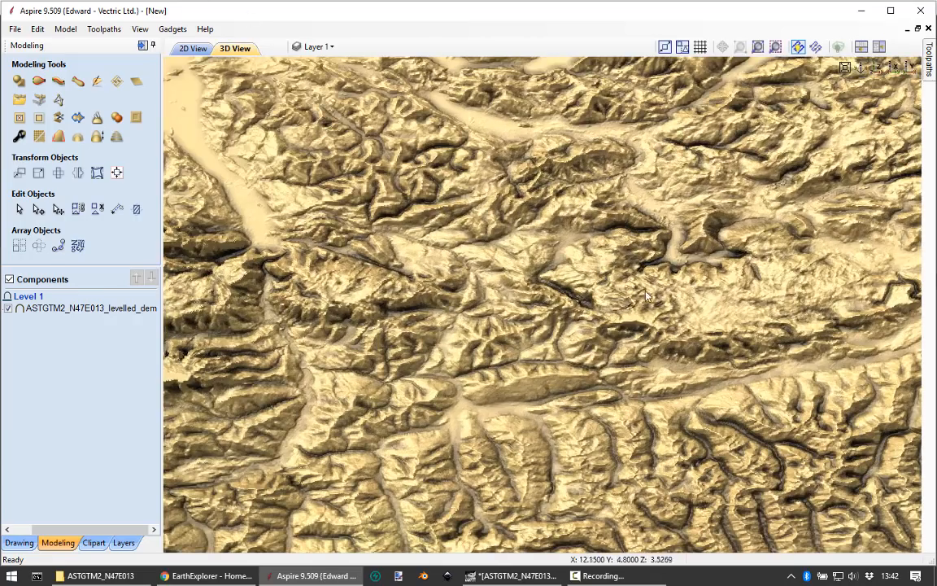
{"action": "left_click_drag", "start_coordinate": [682, 315], "coordinate": [735, 238]}
{"action": "scroll", "coordinate": [722, 274], "scroll_direction": "down", "scroll_amount": 4}
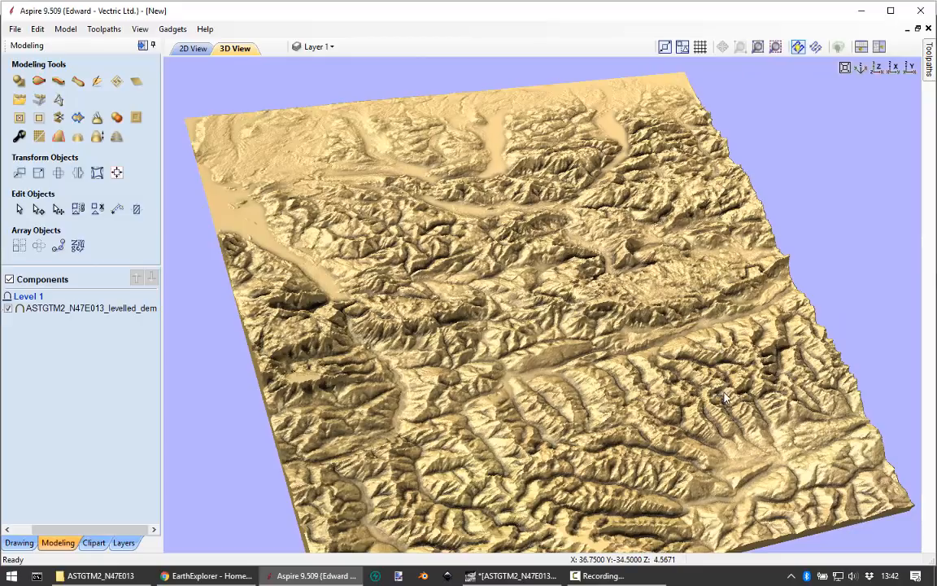
{"action": "left_click_drag", "start_coordinate": [724, 397], "coordinate": [722, 377]}
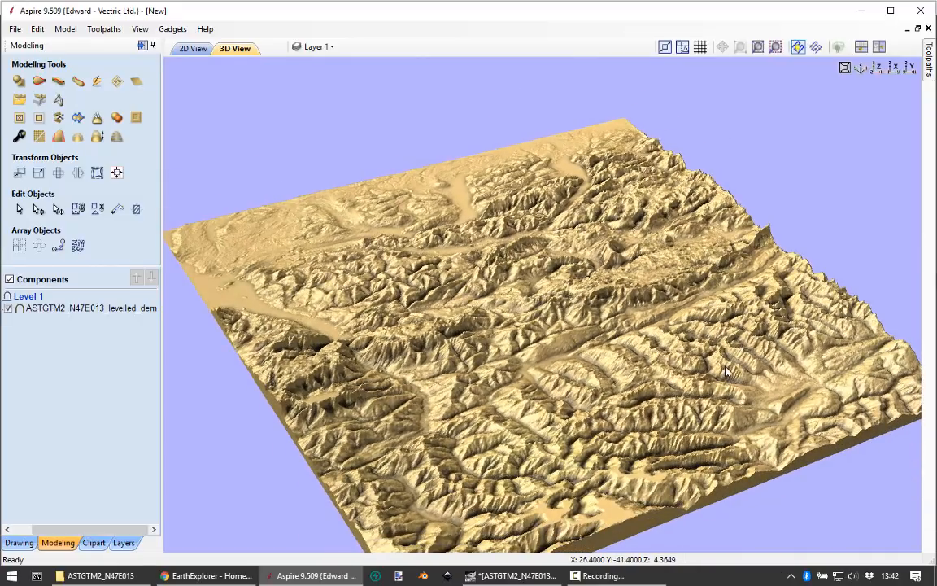